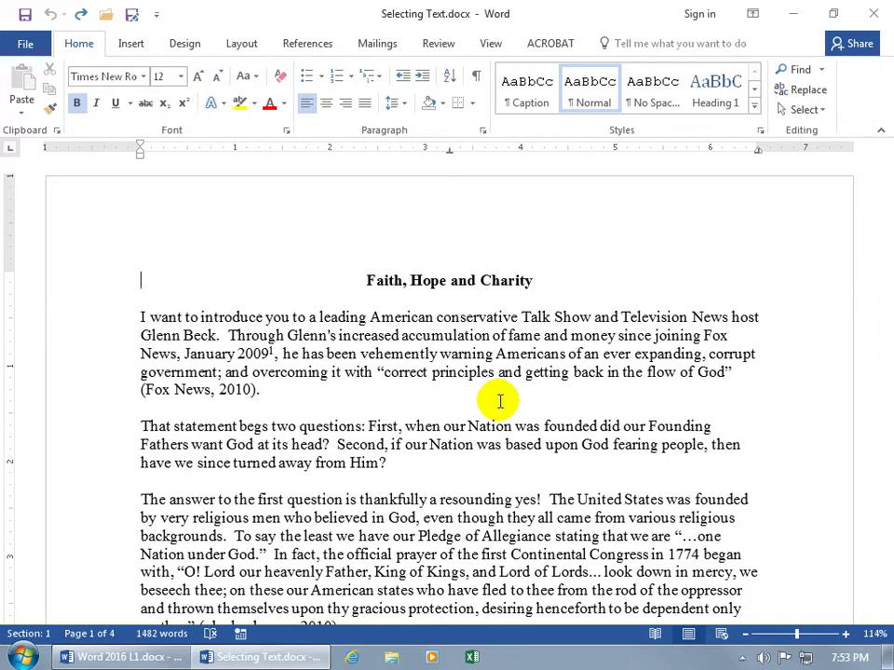
- Nudge the essay a few lines down and back up with the wheel and scrollbar arrows
scroll(500, 401, down, 7)
scroll(500, 401, up, 7)
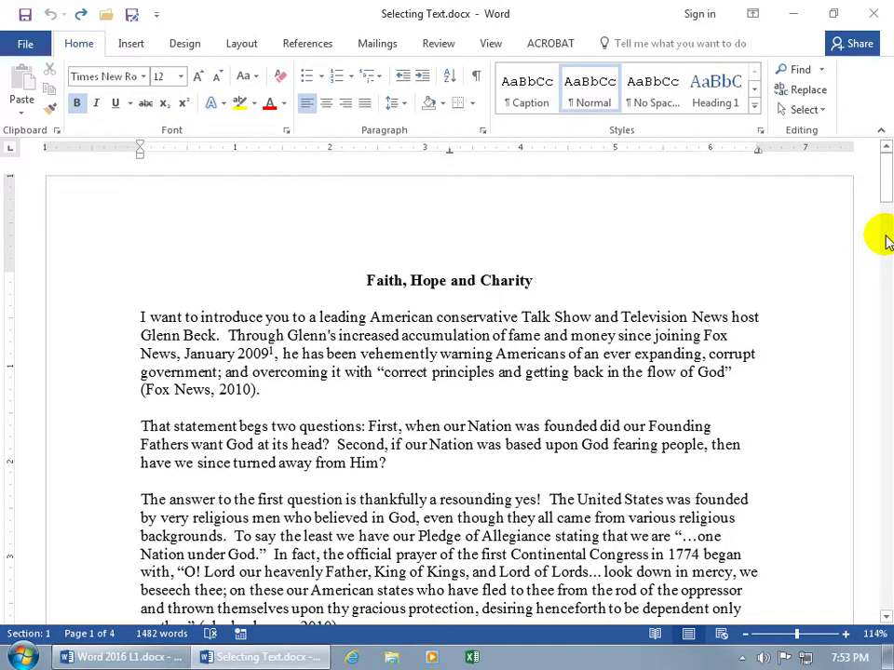
click(886, 616)
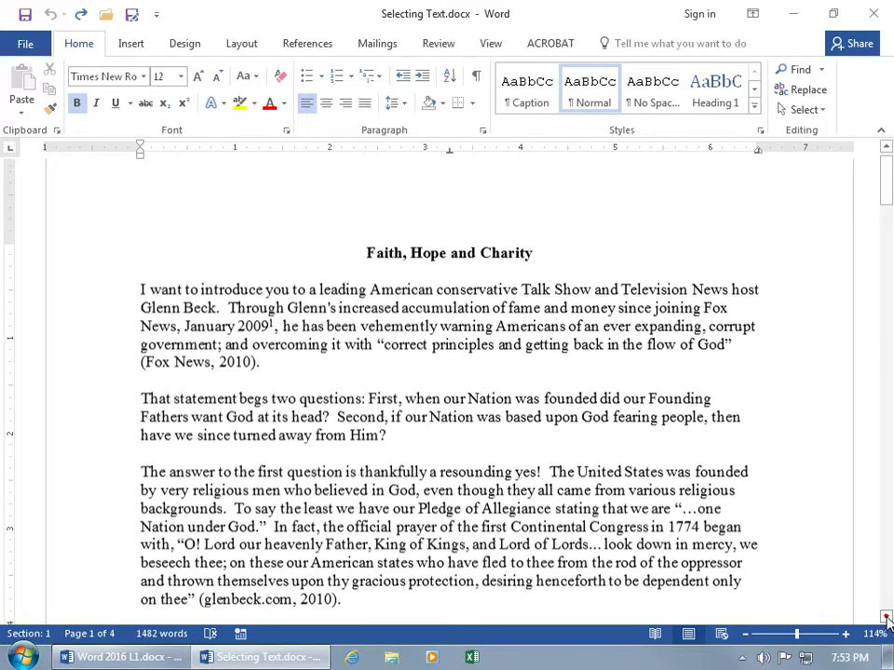
click(887, 616)
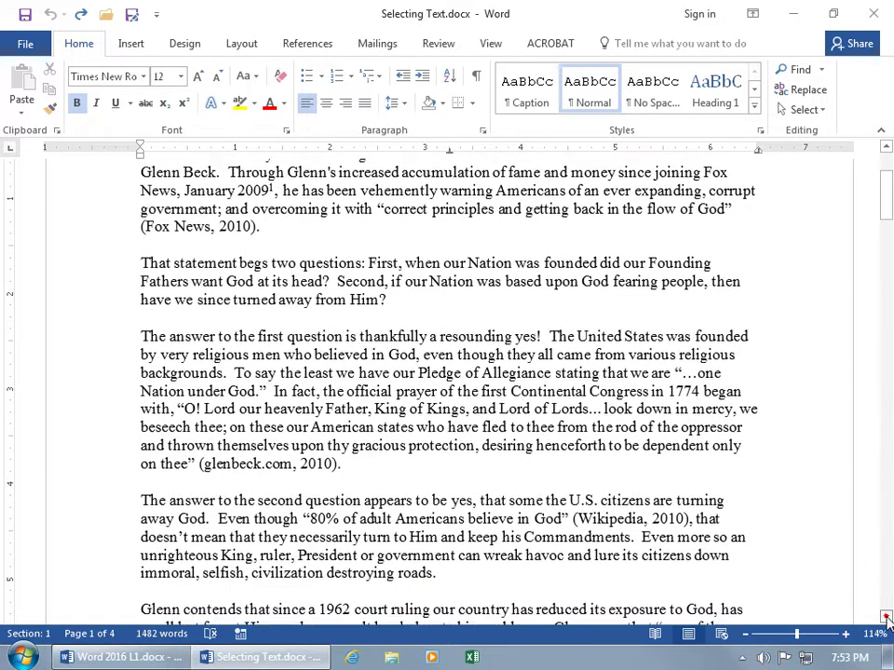
click(886, 149)
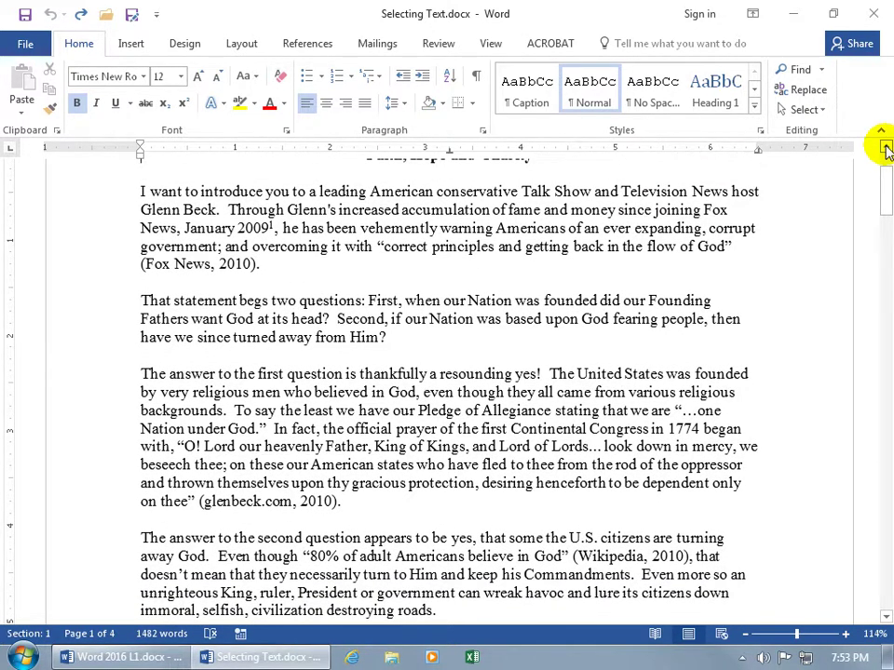
- Drag the scrollbar thumb to the essay's end, then back up to page 2's 'What is Glenn?' section
drag(886, 181, 886, 182)
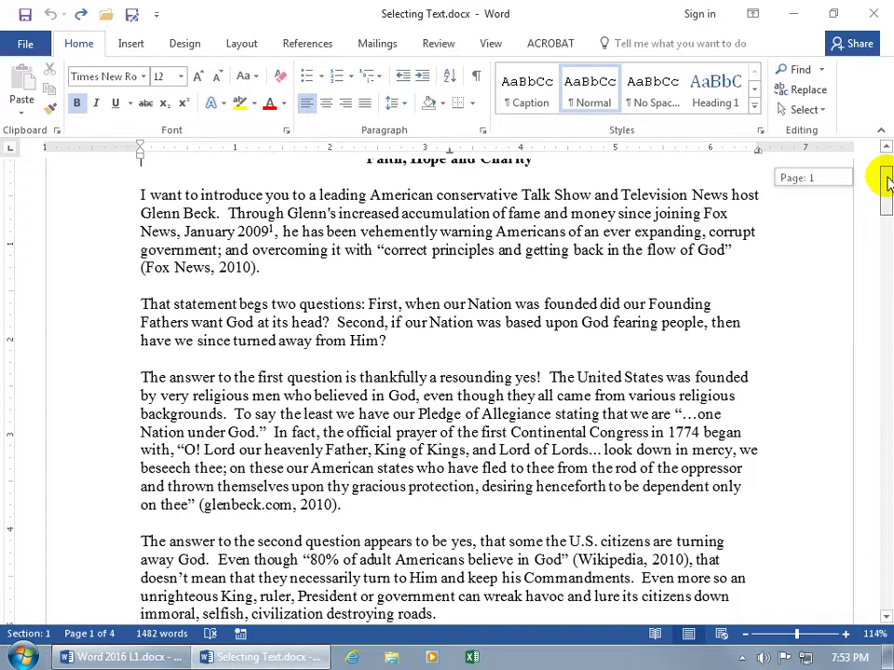
drag(886, 181, 884, 658)
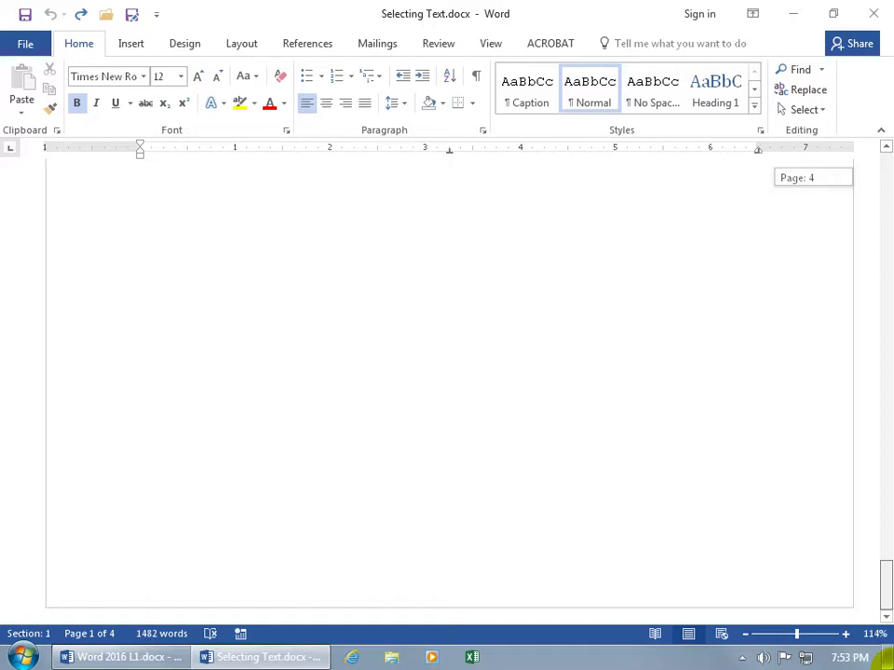
drag(882, 568, 886, 300)
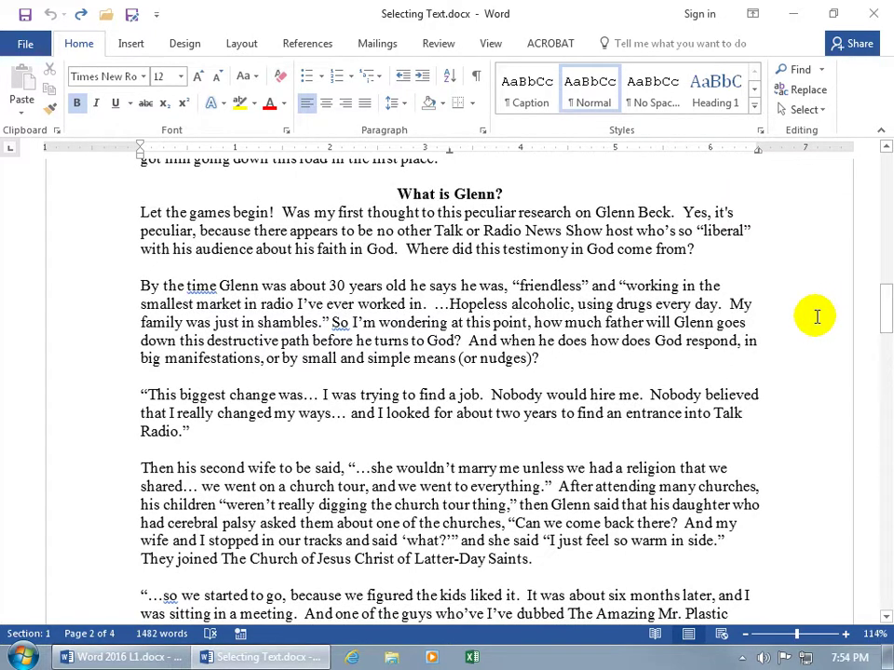
right_click(886, 315)
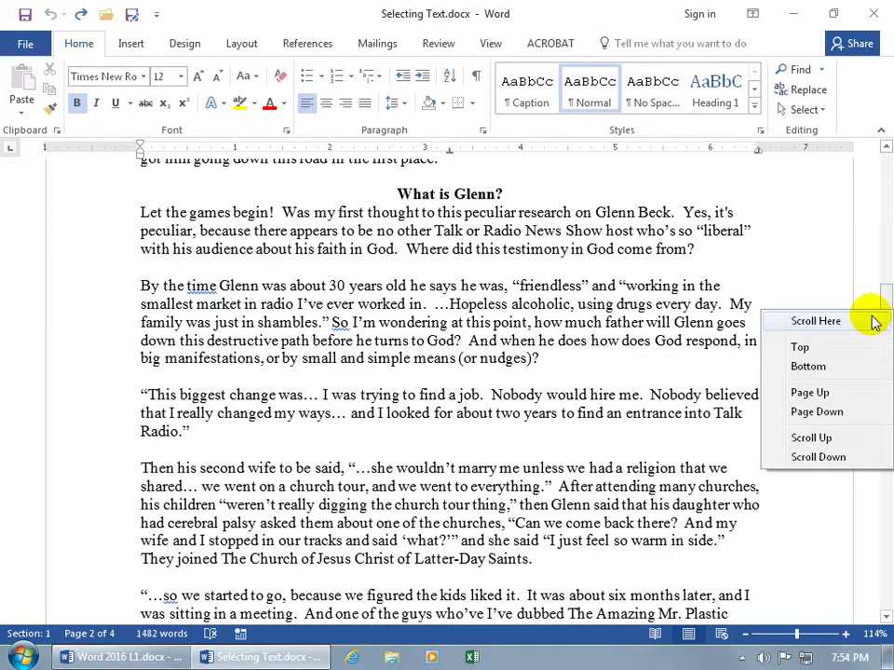
- Jump further down with the scrollbar's Scroll Here, then return to the document's Top
click(793, 321)
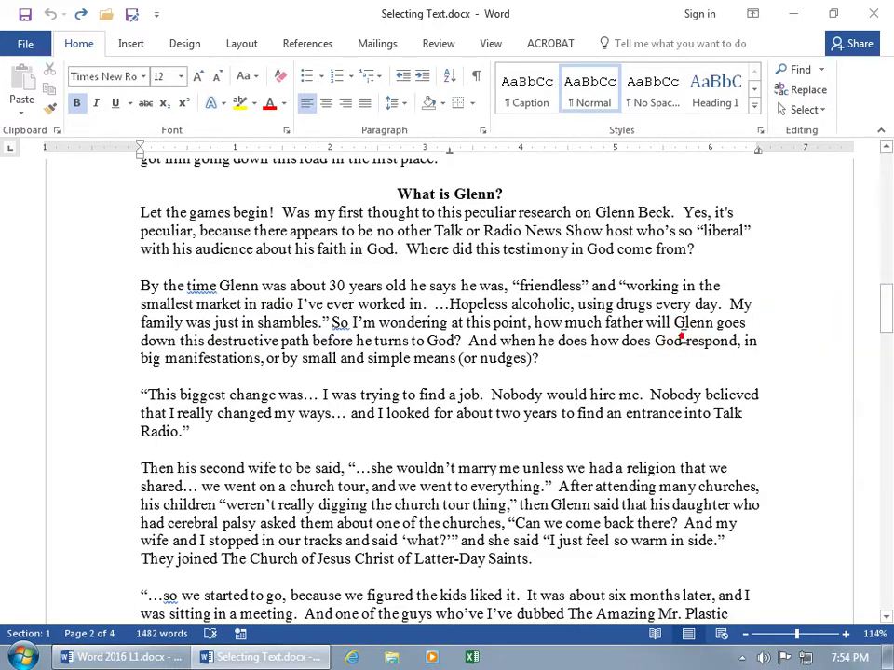
right_click(886, 462)
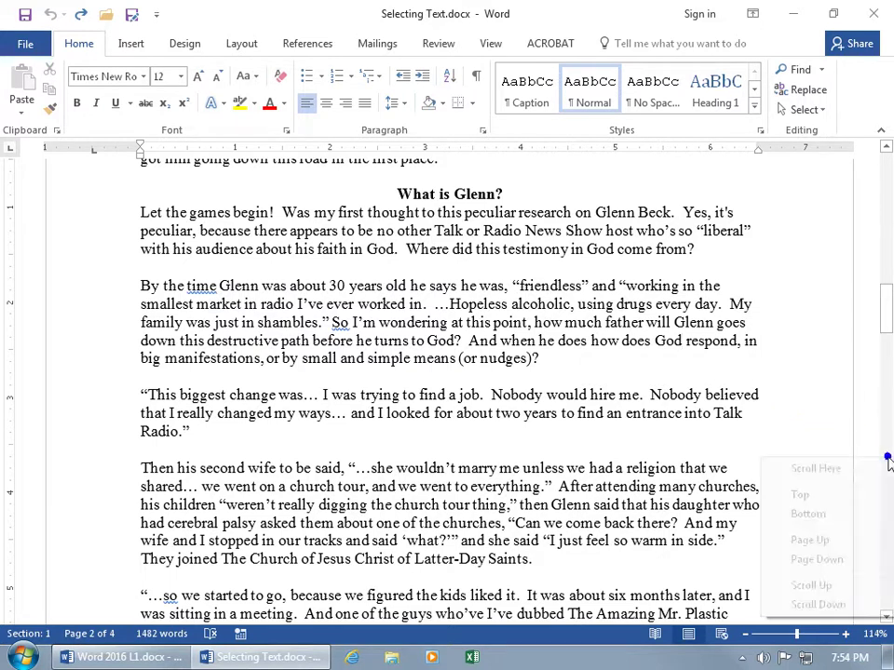
click(869, 469)
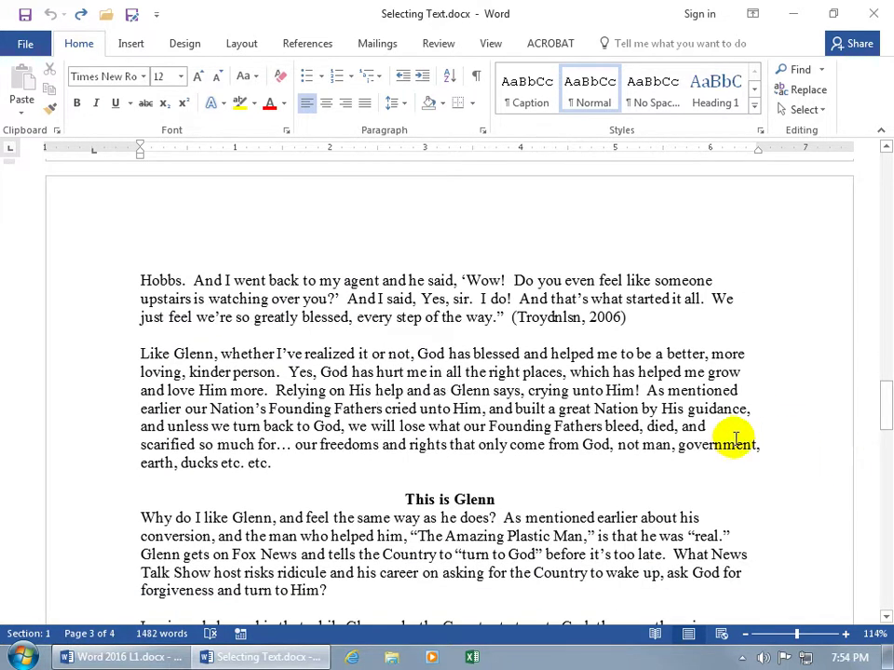
right_click(885, 411)
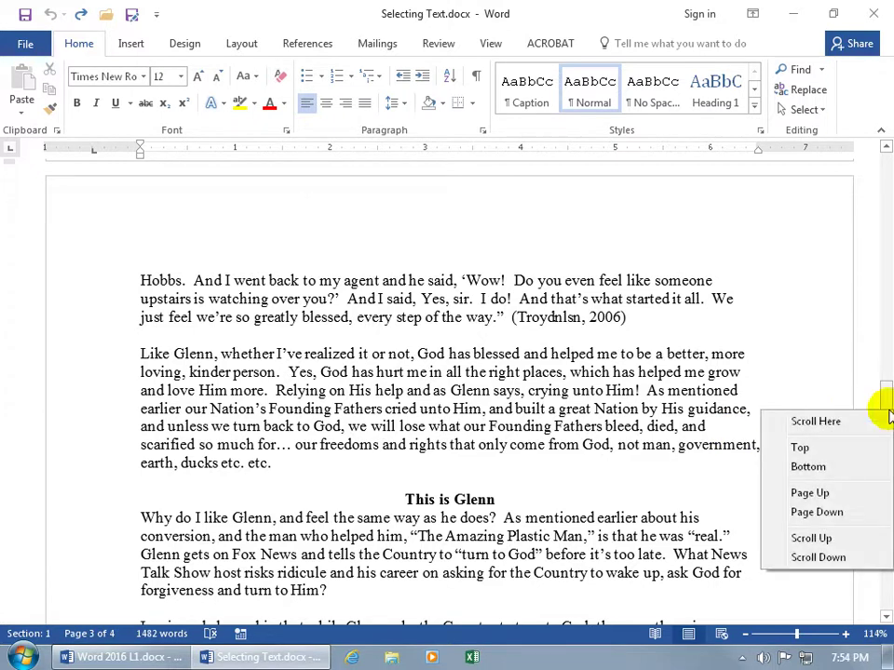
click(842, 448)
- Page down one screen, then scroll up a line to show the 1962 court-ruling paragraph and footnote
right_click(887, 191)
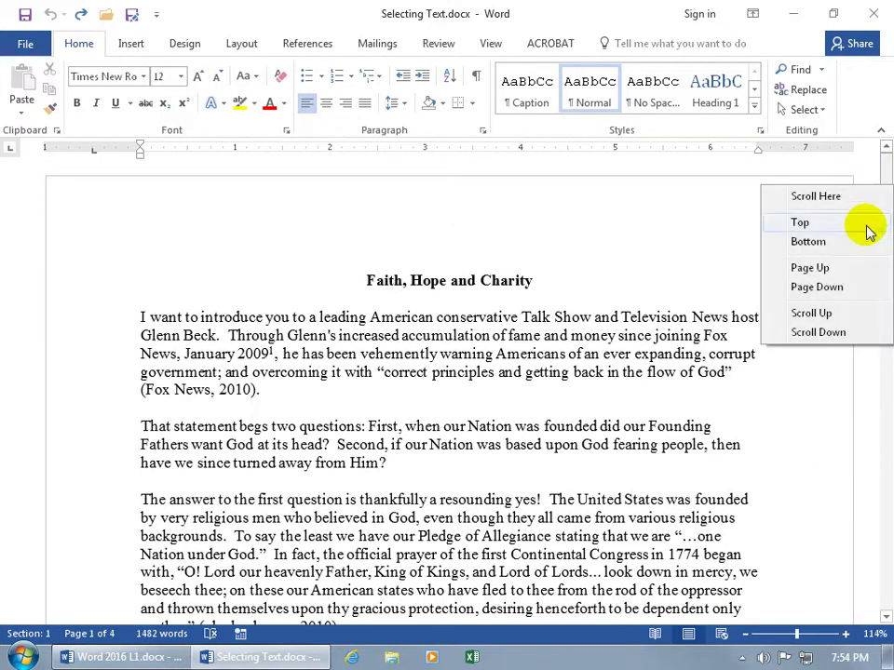
click(841, 290)
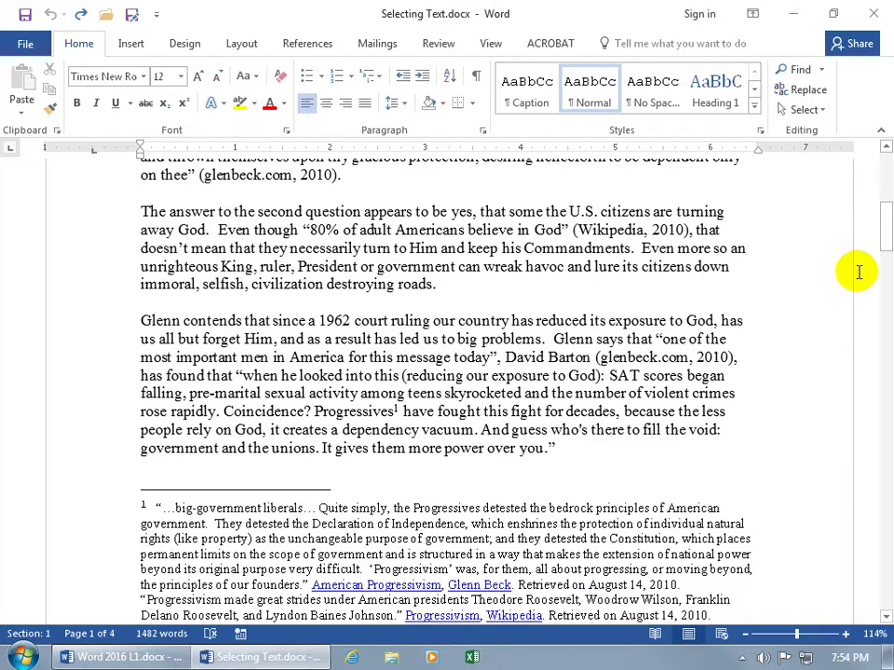
right_click(885, 235)
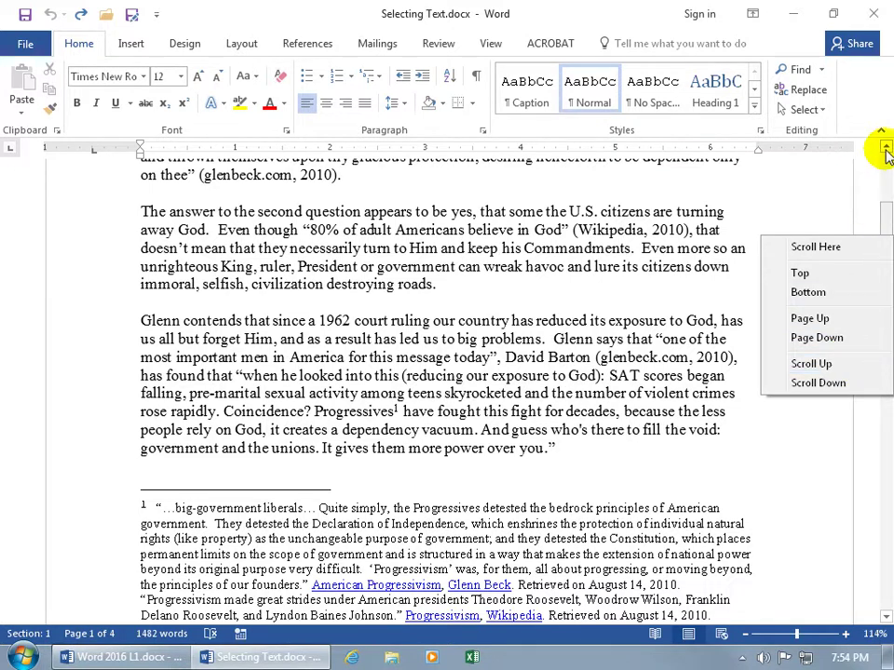
click(819, 366)
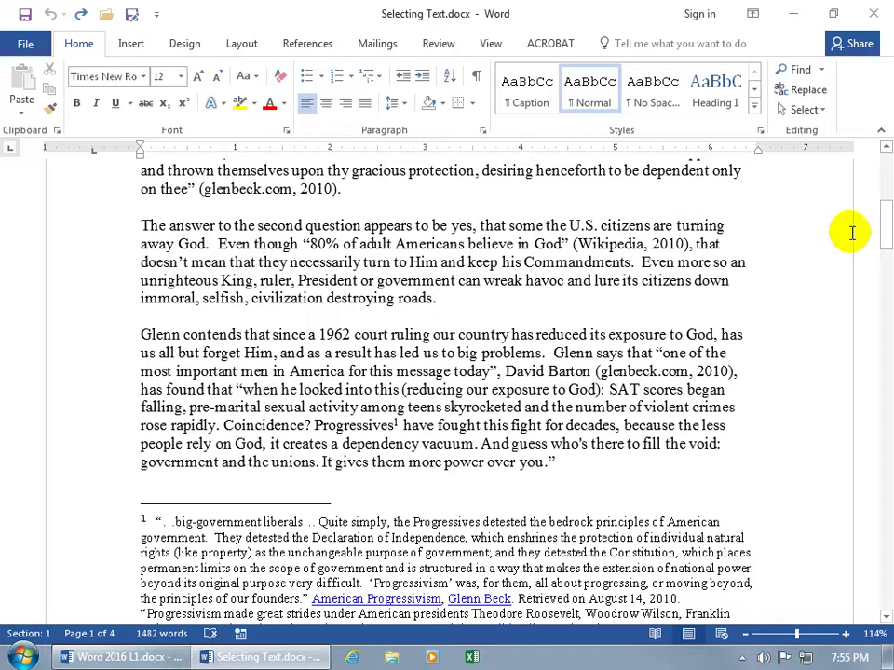
- Place the cursor before 'believe', jump to the essay's start, then to its Works Cited end
click(467, 244)
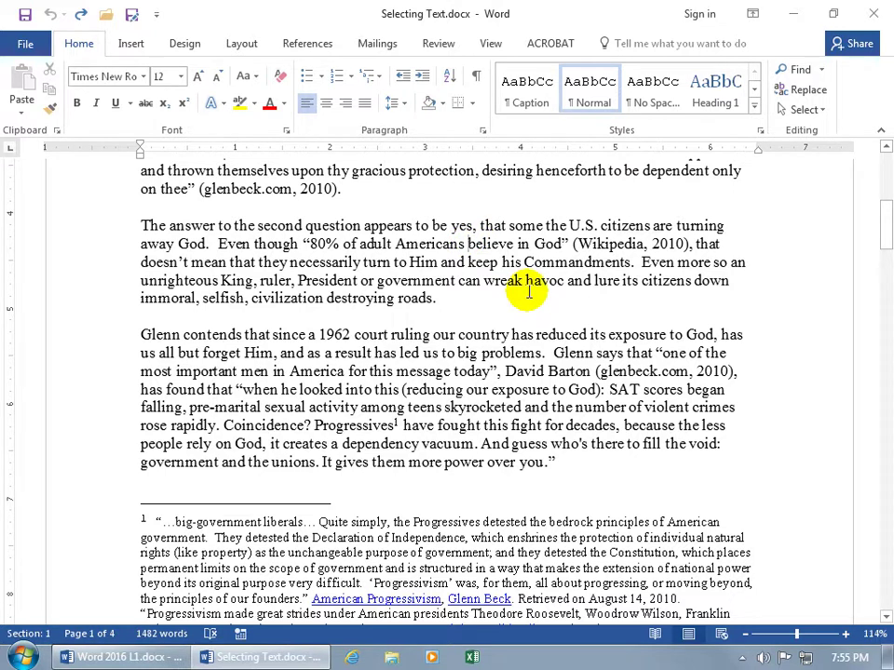
key(ctrl+Home)
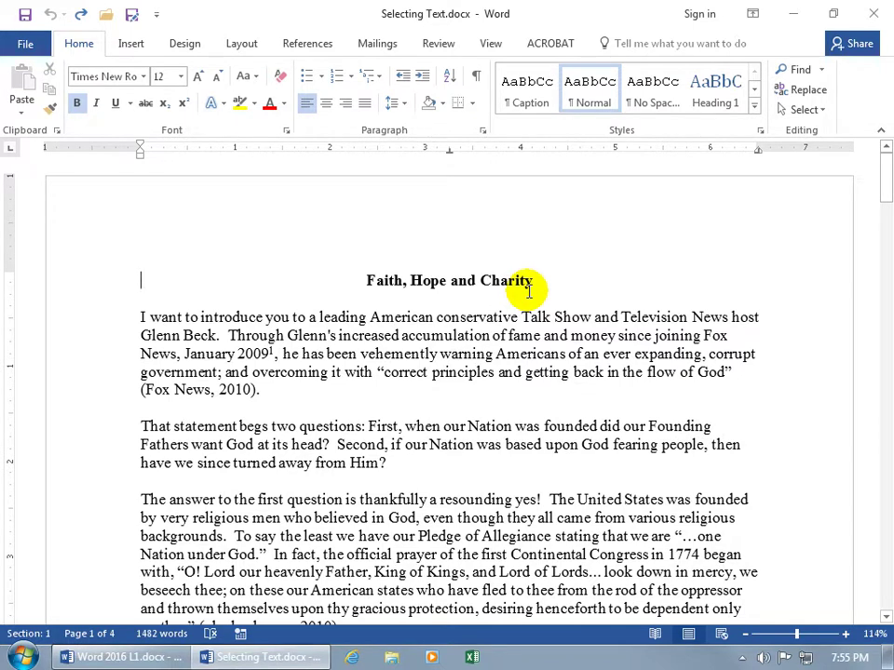
key(ctrl+End)
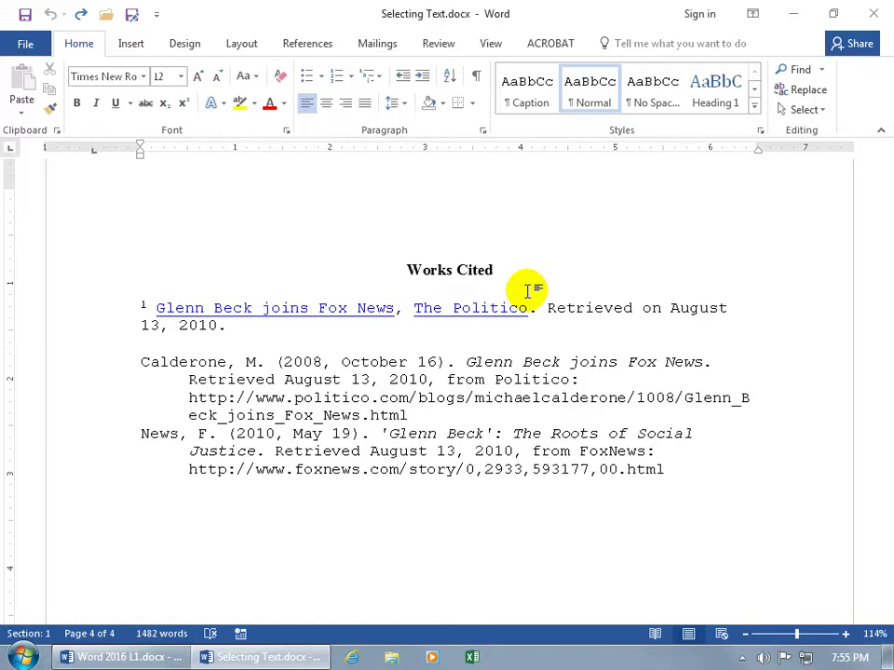
- Scroll up, return to the essay's start, then jump to page 2's top at the 'I'm musing' paragraph
scroll(527, 290, up, 3)
scroll(527, 290, up, 20)
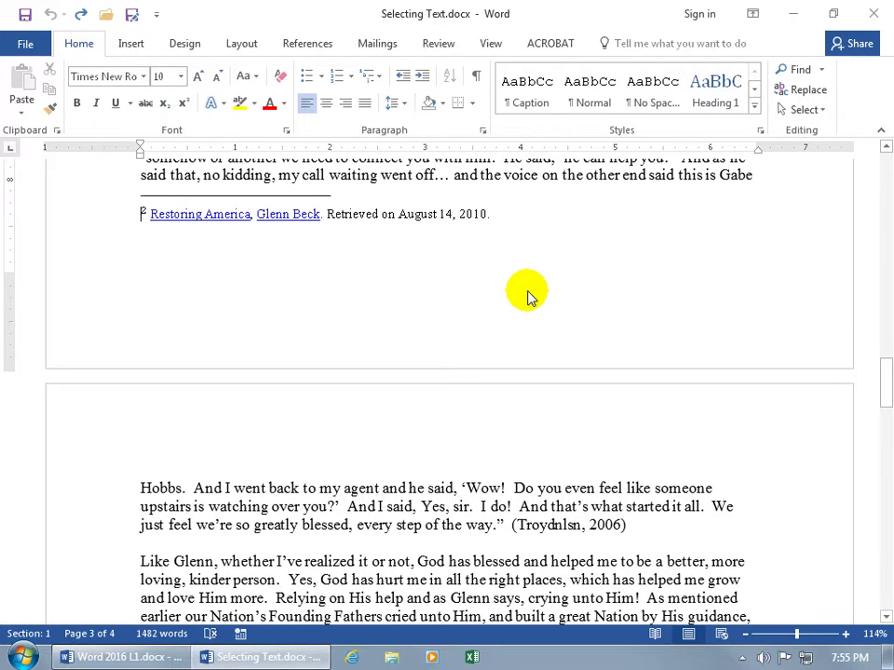
scroll(527, 291, up, 7)
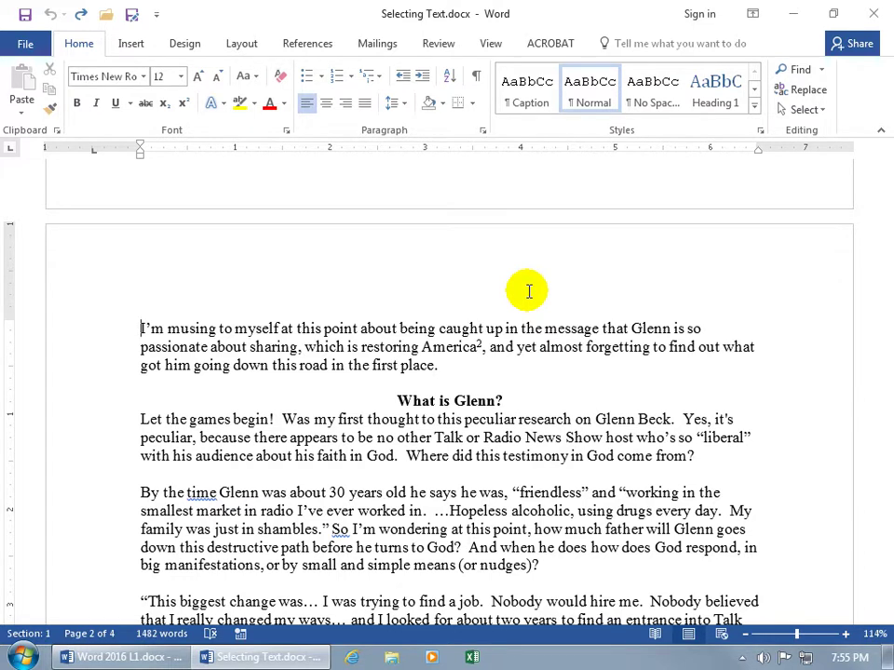
key(ctrl+Home)
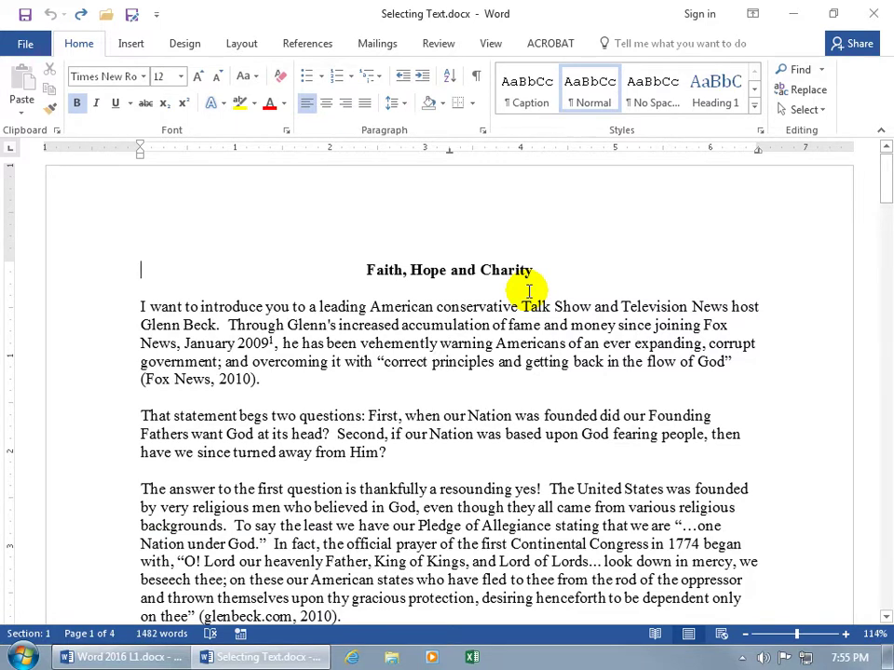
key(ctrl+Page_Down)
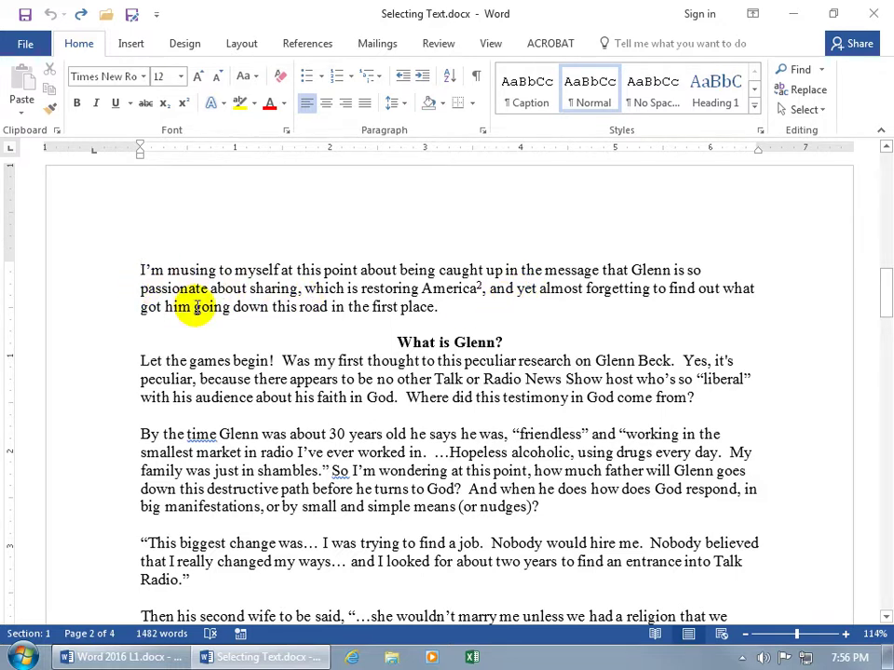
- Move the insertion point by character, line and word along the 'I'm musing' line, ending at its end
key(Right)
key(Right)
key(Right)
key(Right)
key(Right)
key(Left)
key(Left)
key(Down)
key(Down)
key(Down)
key(Up)
key(Up)
key(Up)
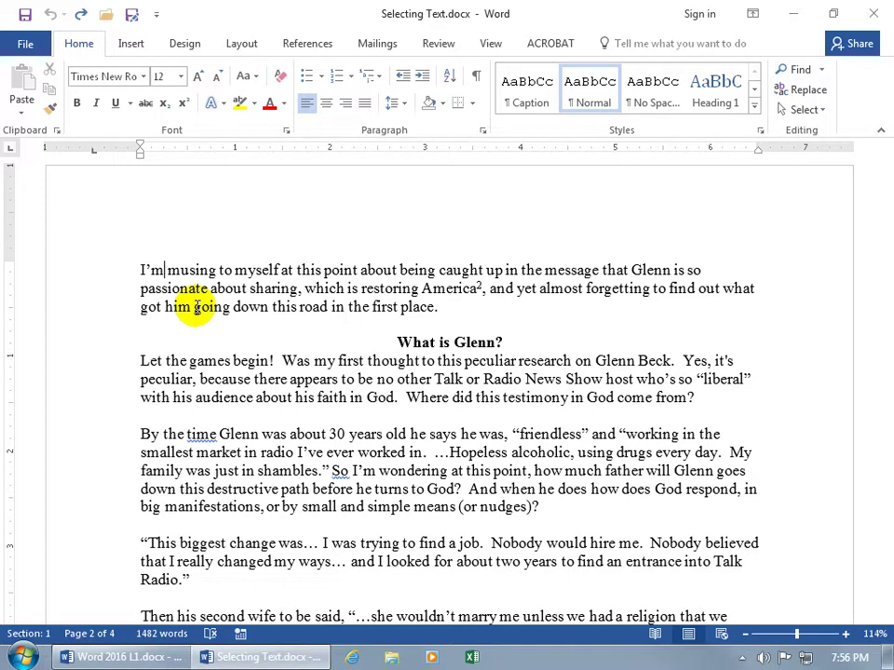
key(ctrl+Right)
key(ctrl+Right)
key(ctrl+Right)
key(ctrl+Right)
key(ctrl+Right)
key(ctrl+Right)
key(ctrl+Left)
key(ctrl+Left)
key(ctrl+Left)
key(Home)
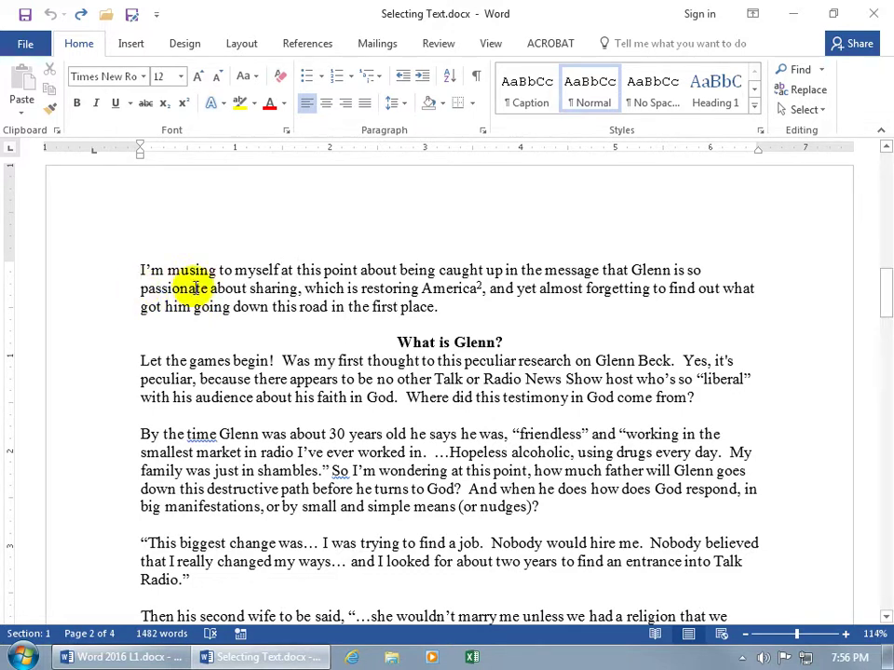
key(End)
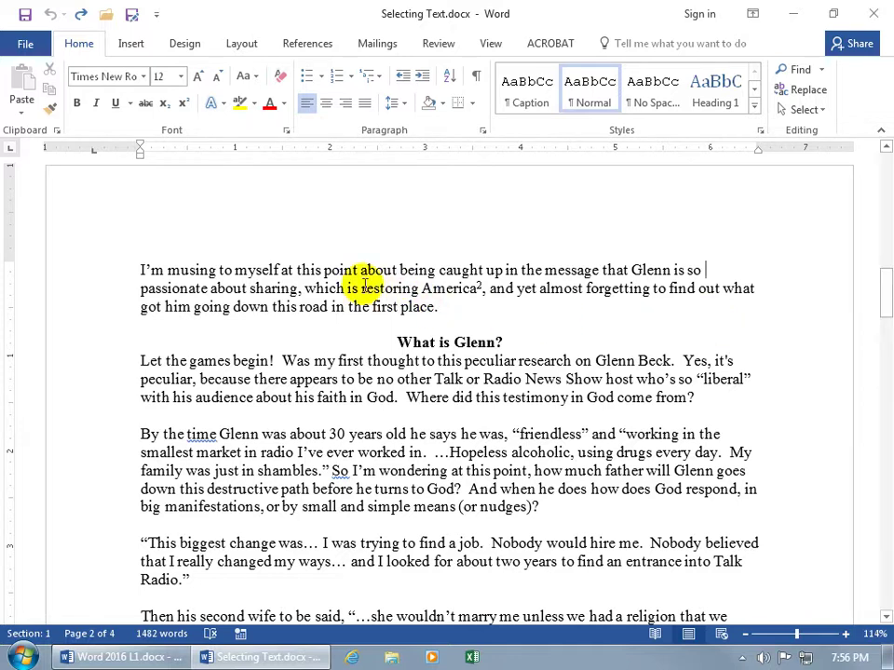
- Select 'point about being caught up' and, with Ctrl, 'his faith in God', then Ctrl-drag toward the blank line
drag(324, 270, 499, 273)
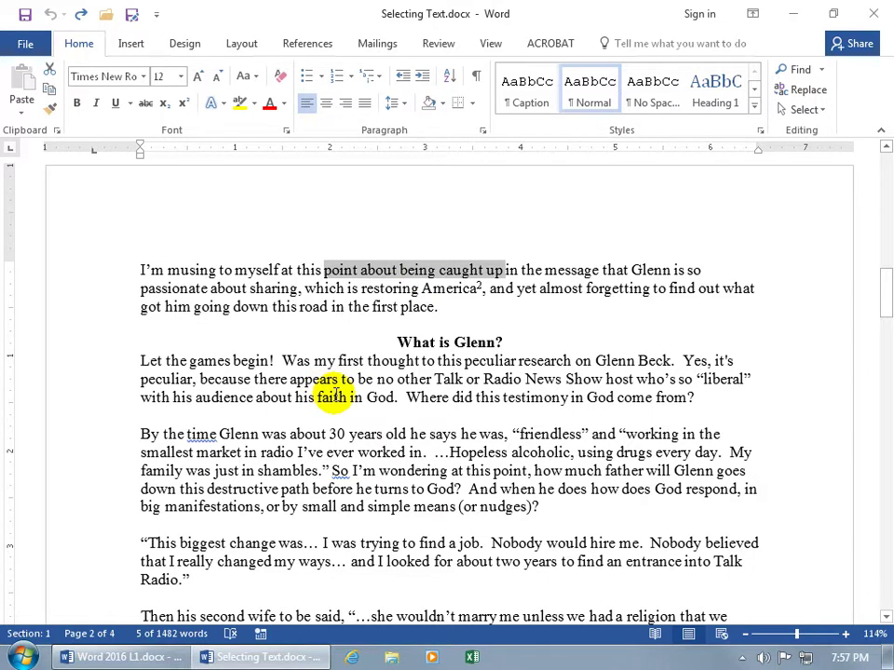
drag(316, 398, 376, 399)
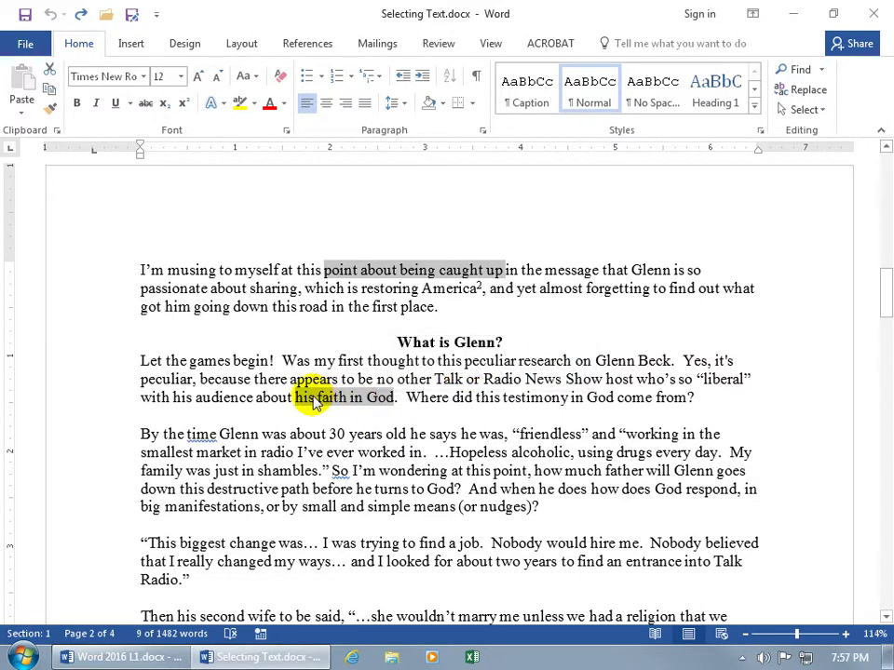
drag(318, 400, 361, 421)
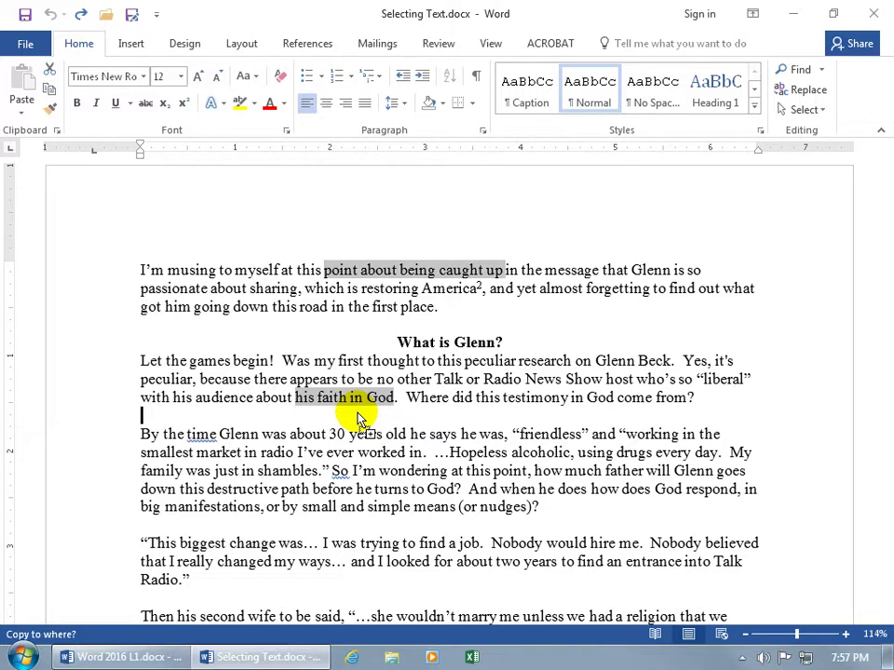
text(point about being caught up his faith in God)
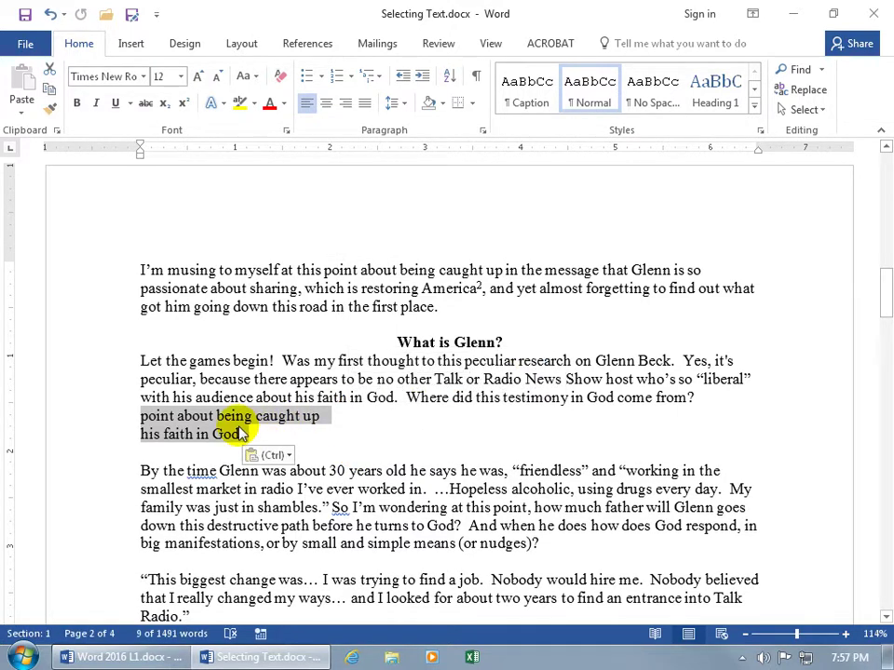
click(50, 14)
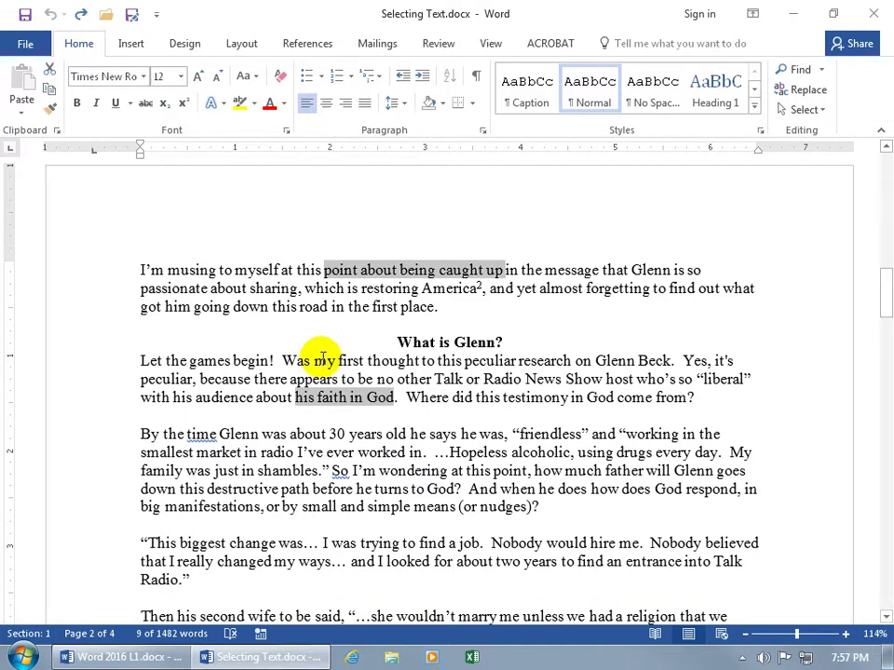
click(355, 349)
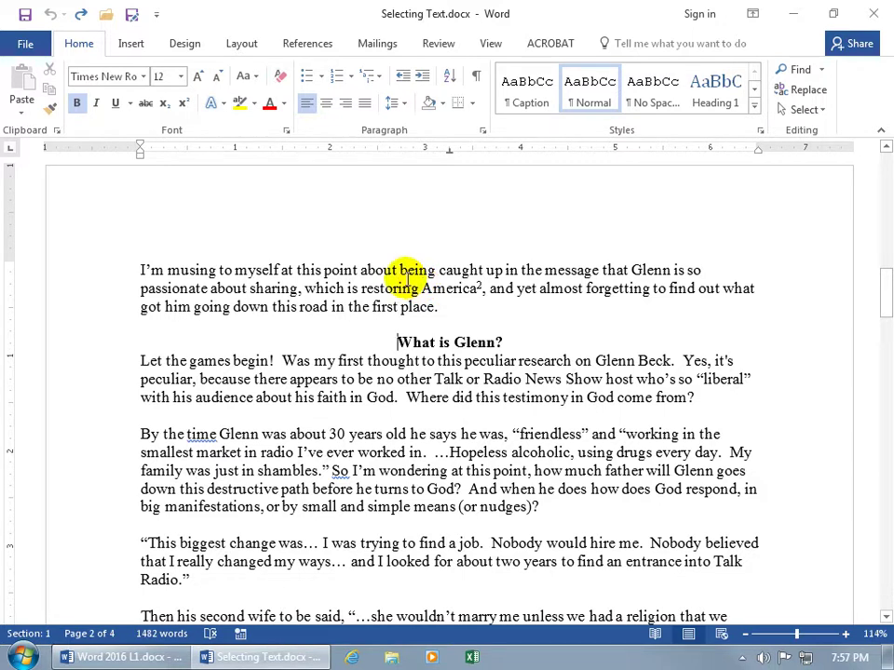
- Select 'restoring America', bring up its shortcut menu, then dismiss it and deselect
drag(362, 289, 492, 286)
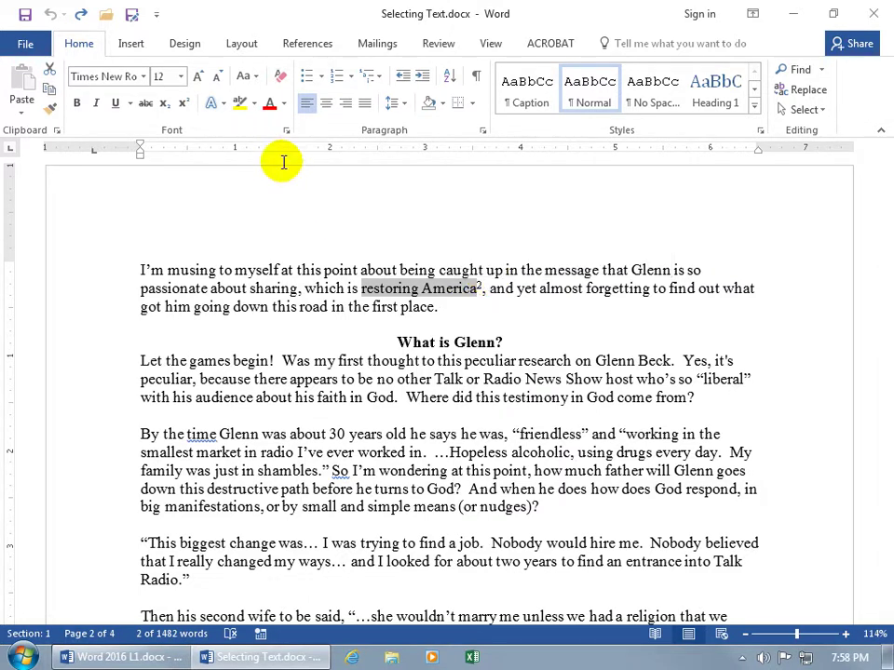
mouse_move(431, 287)
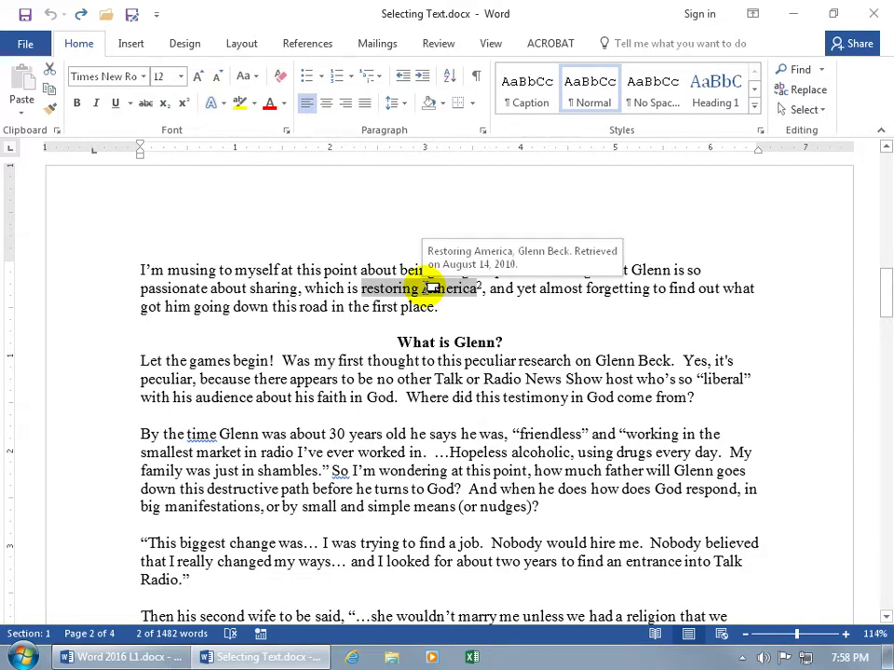
right_click(432, 289)
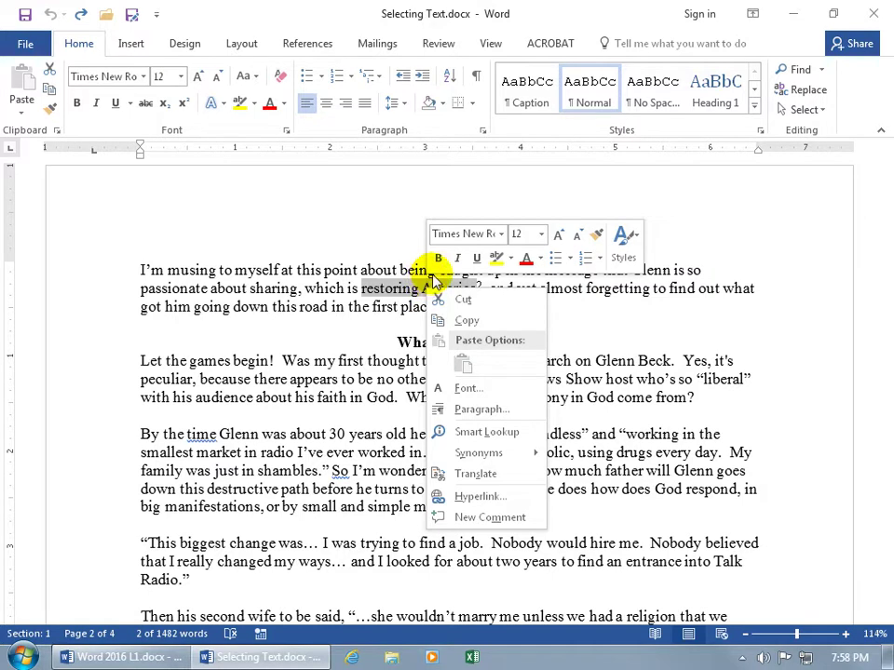
key(Escape)
click(335, 288)
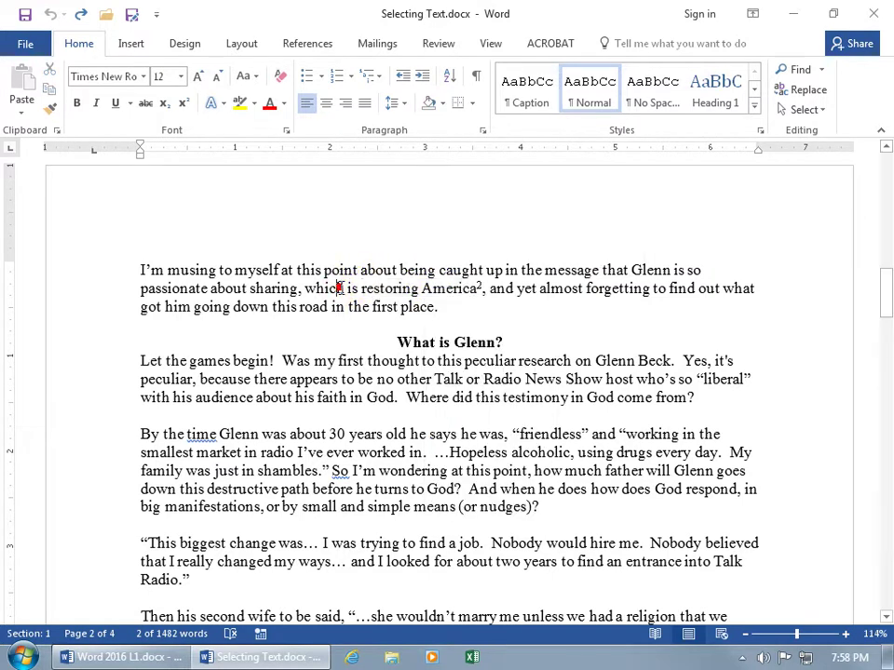
- Apply bold and underline to 'restoring America', then remove both so it stays plain
drag(369, 287, 472, 288)
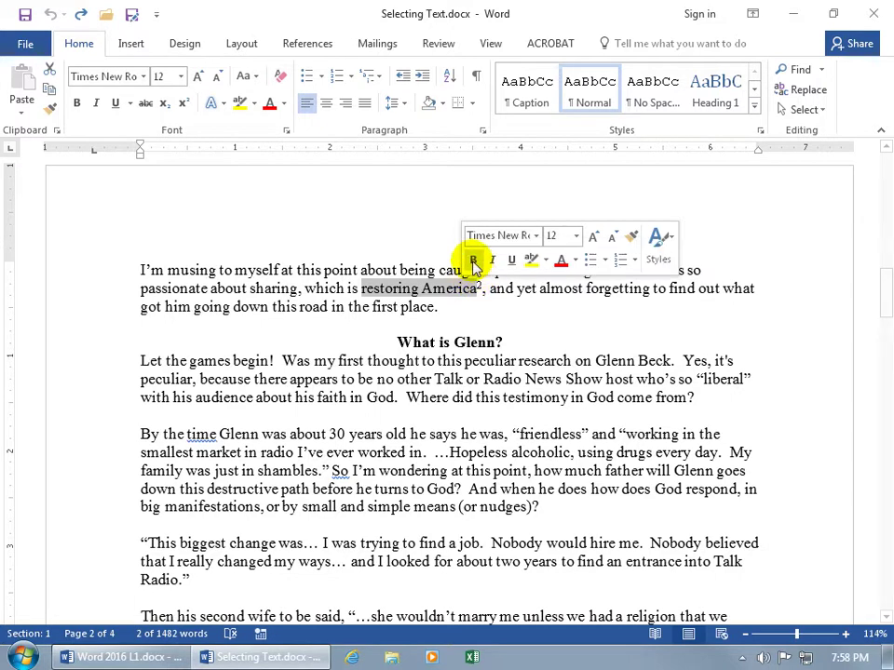
click(473, 261)
click(513, 261)
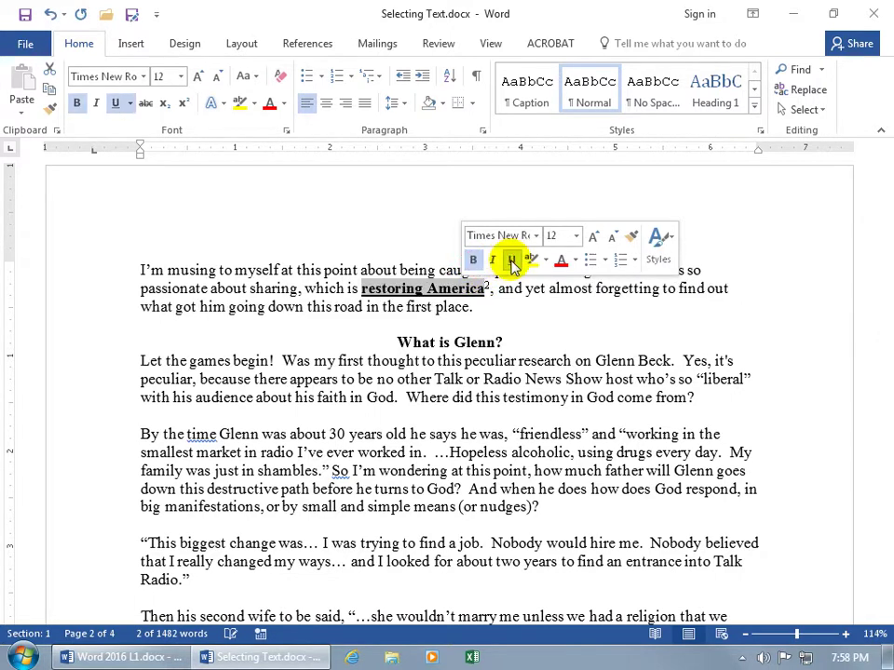
click(511, 261)
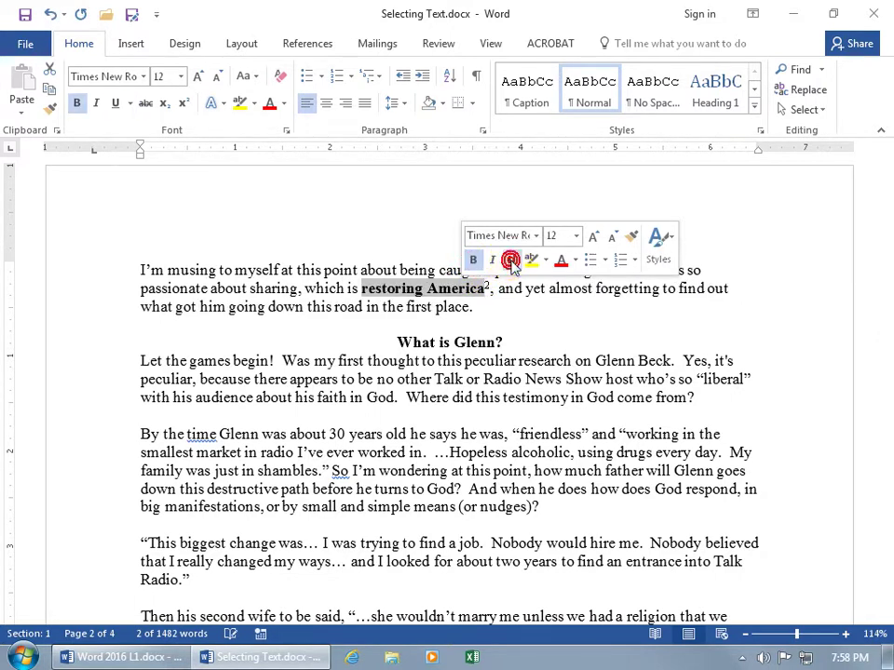
click(474, 261)
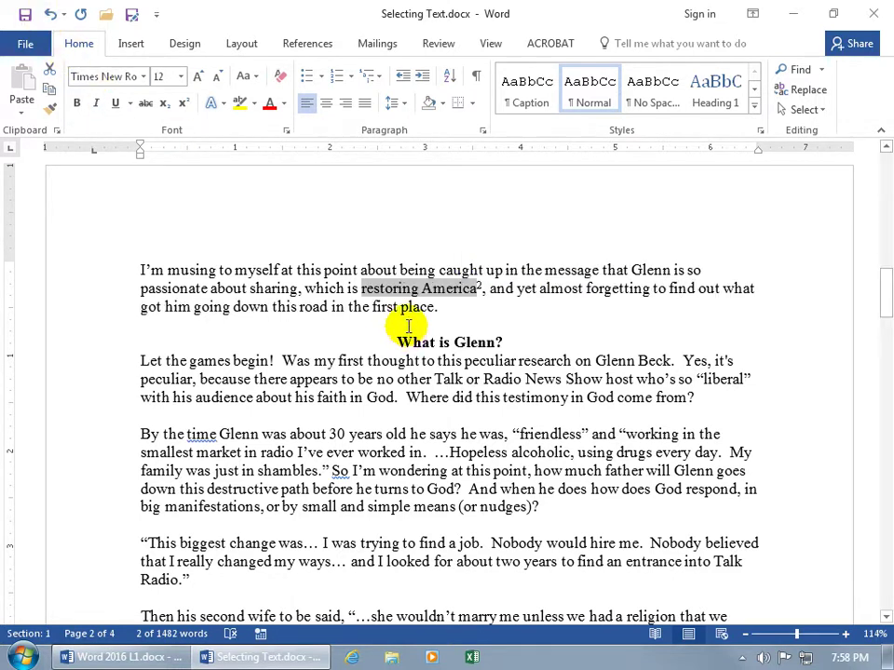
click(375, 289)
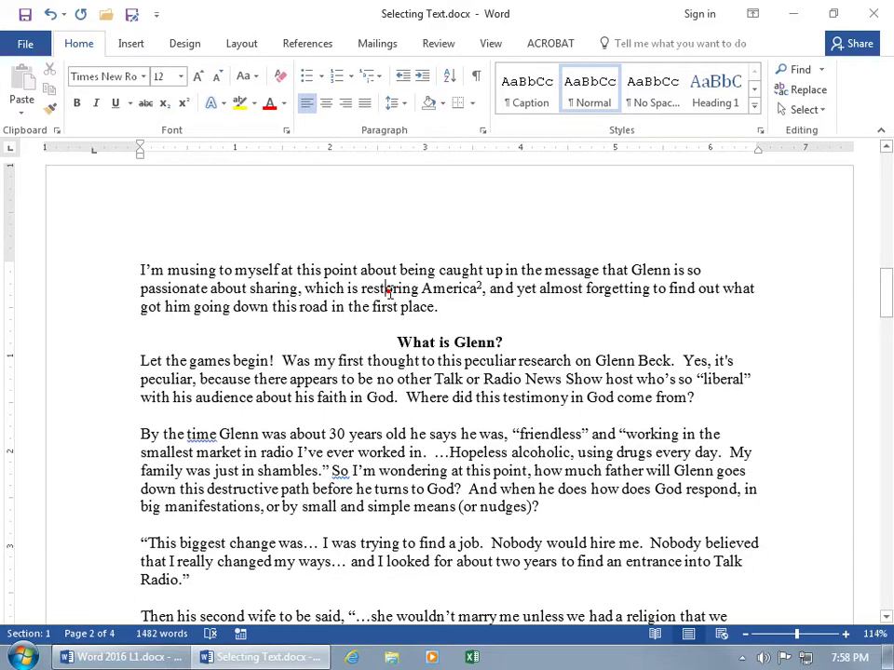
- Select the word 'restoring', then its whole paragraph, and turn on formatting marks
double_click(389, 289)
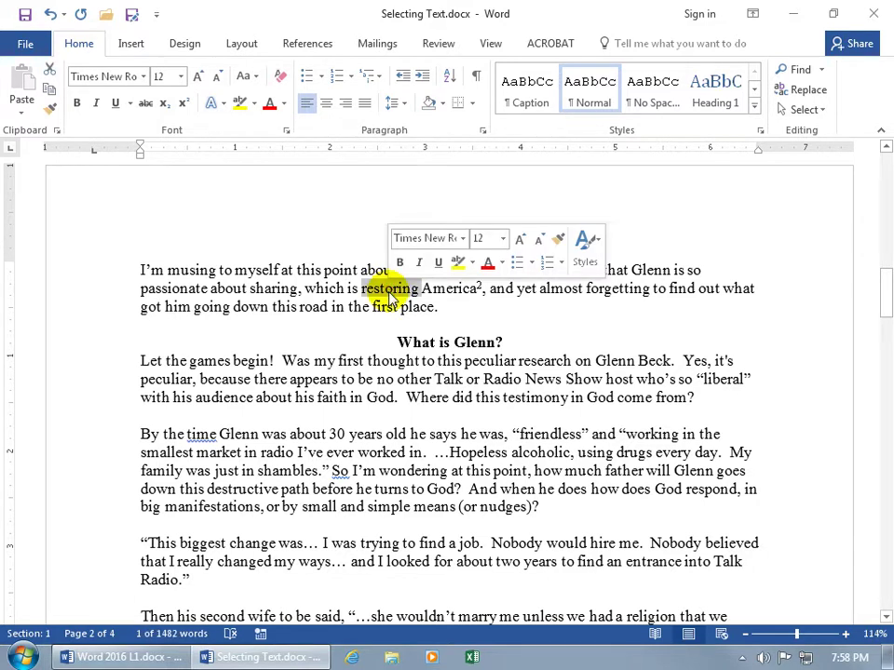
triple_click(388, 289)
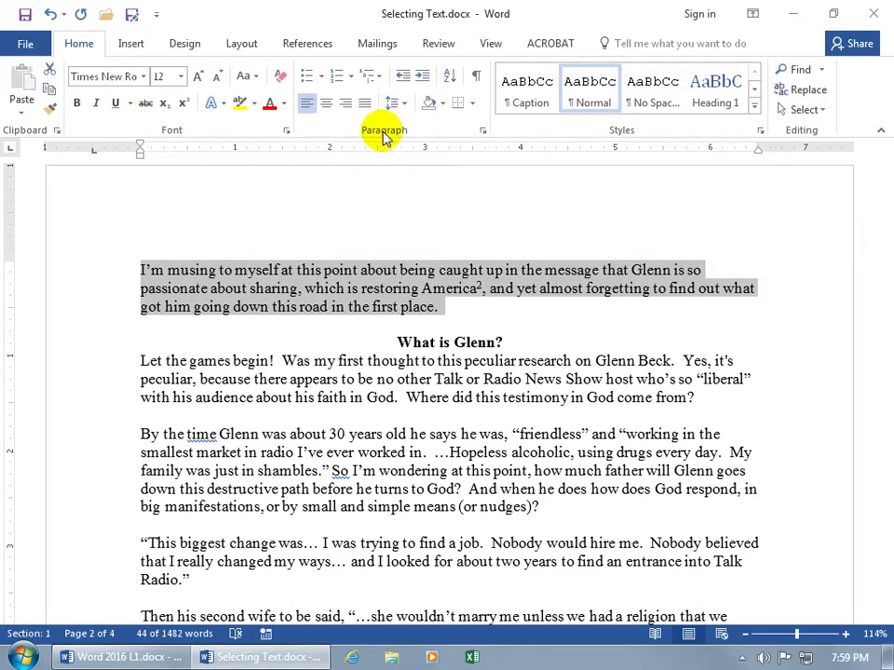
click(476, 76)
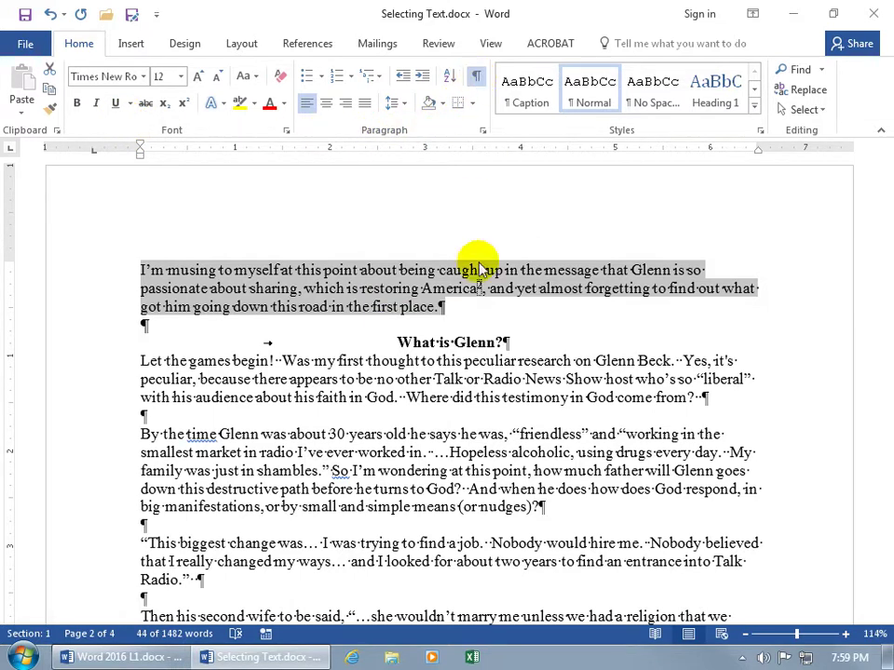
- Select the word 'Radio', then the whole 'Let the games begin!' paragraph, and deselect it
click(501, 343)
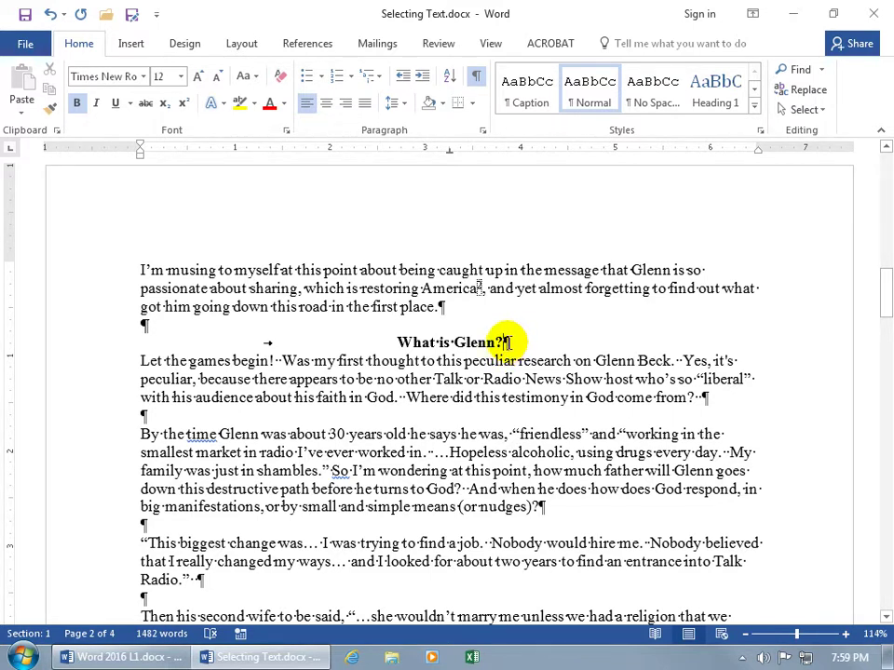
click(702, 396)
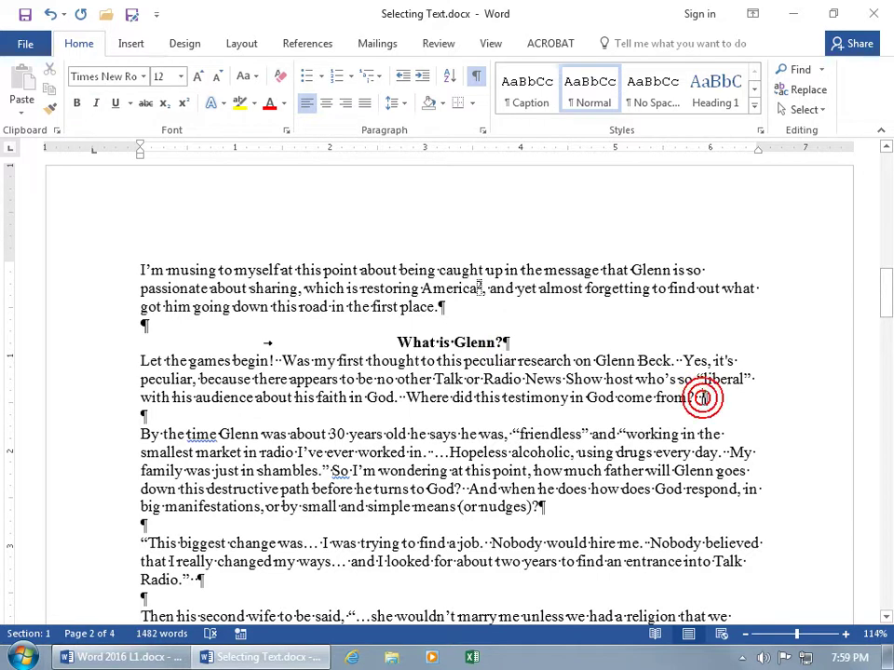
double_click(508, 379)
triple_click(509, 379)
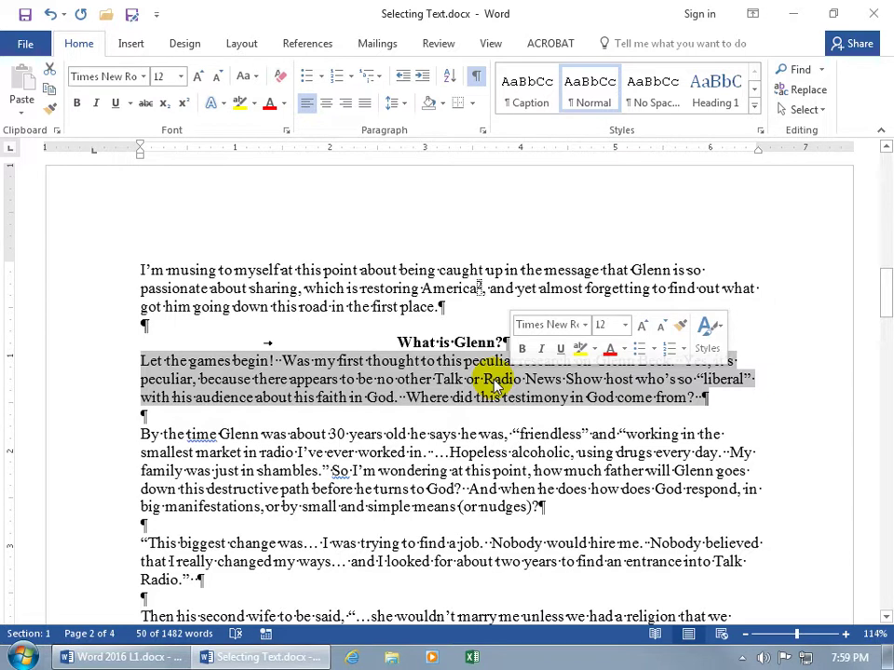
click(496, 384)
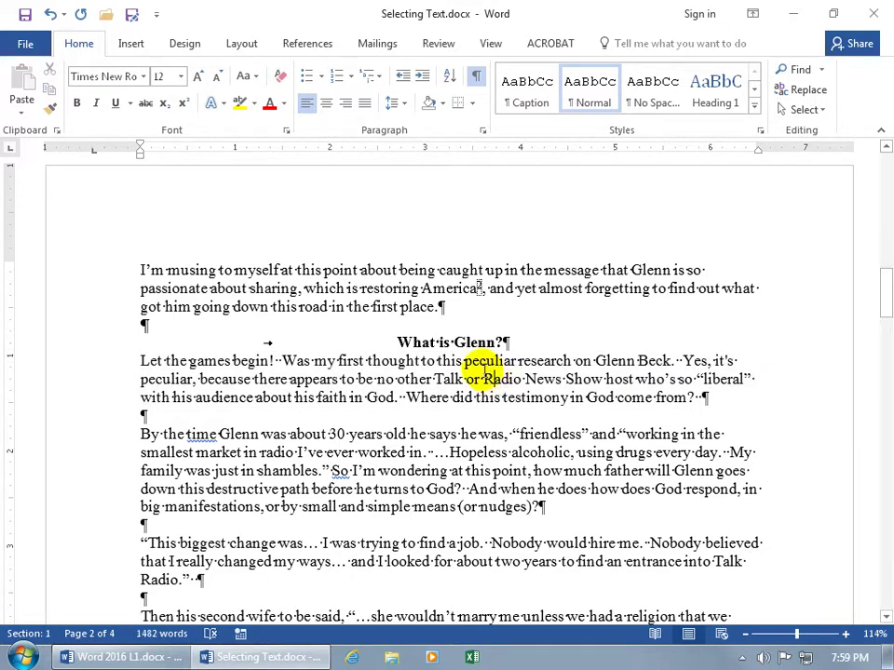
- Select the 'What is Glenn?' heading line, then click into 'peculiar' and turn formatting marks off
click(468, 347)
triple_click(469, 348)
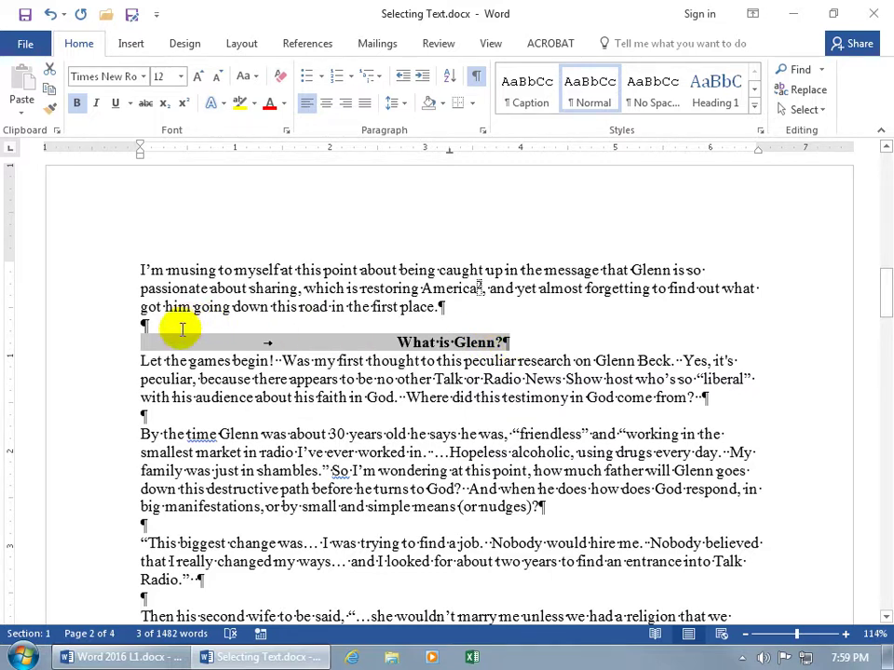
click(480, 361)
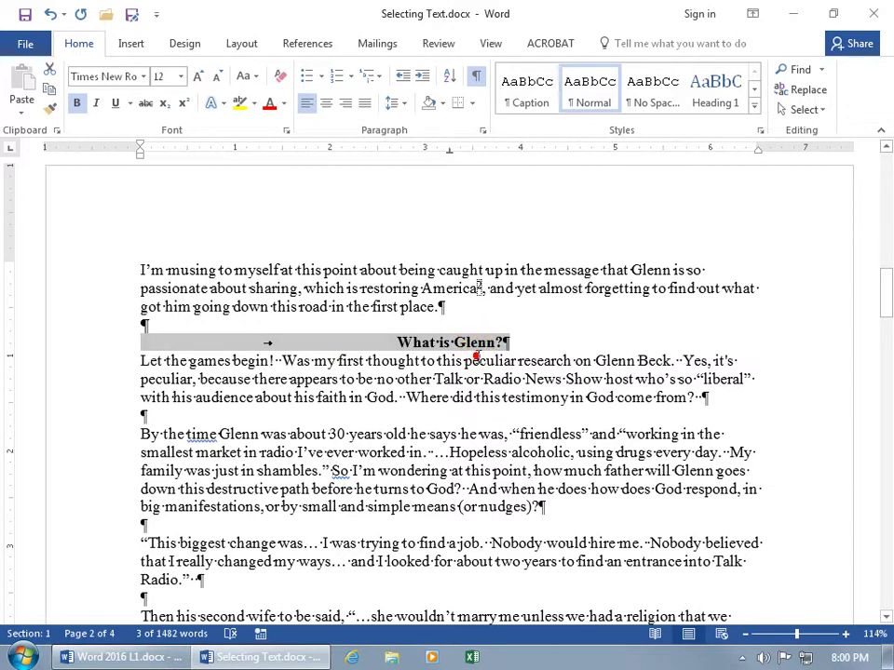
click(475, 77)
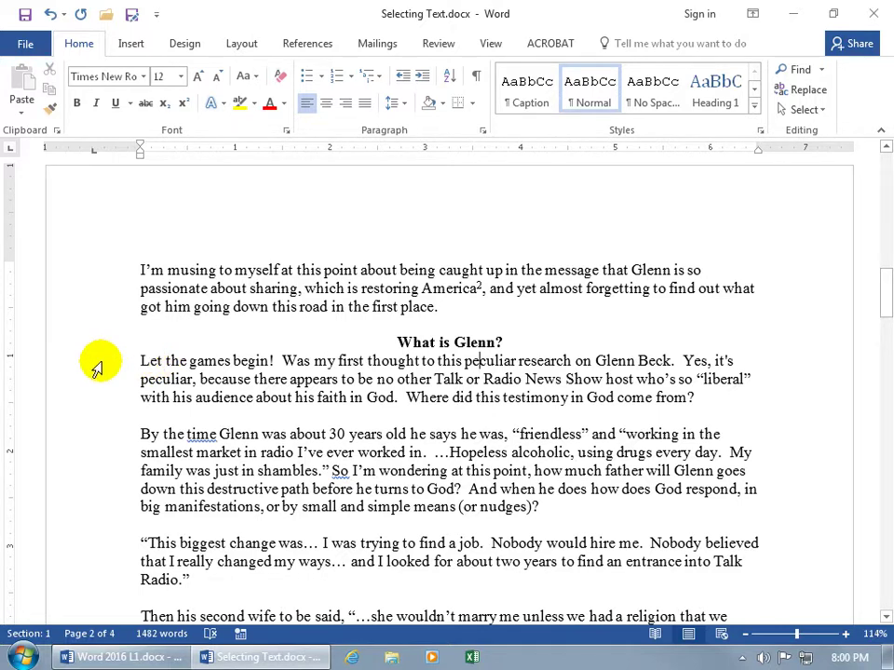
click(97, 369)
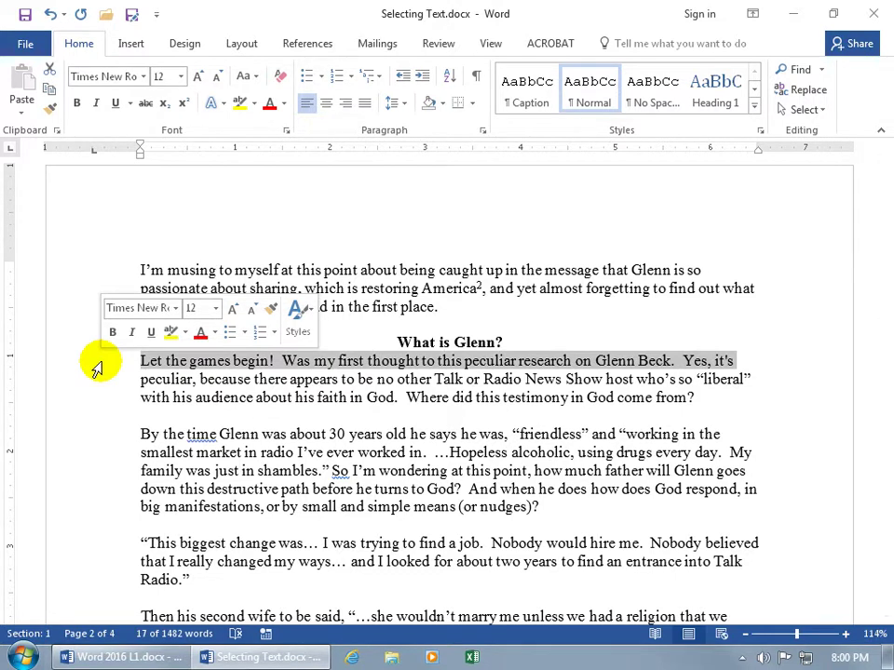
drag(97, 369, 96, 295)
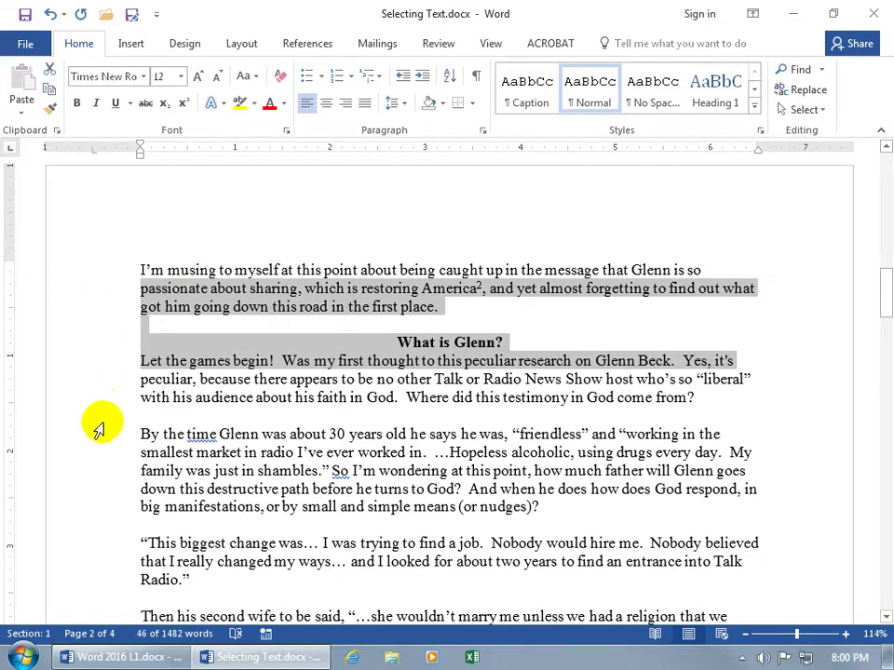
drag(100, 434, 101, 485)
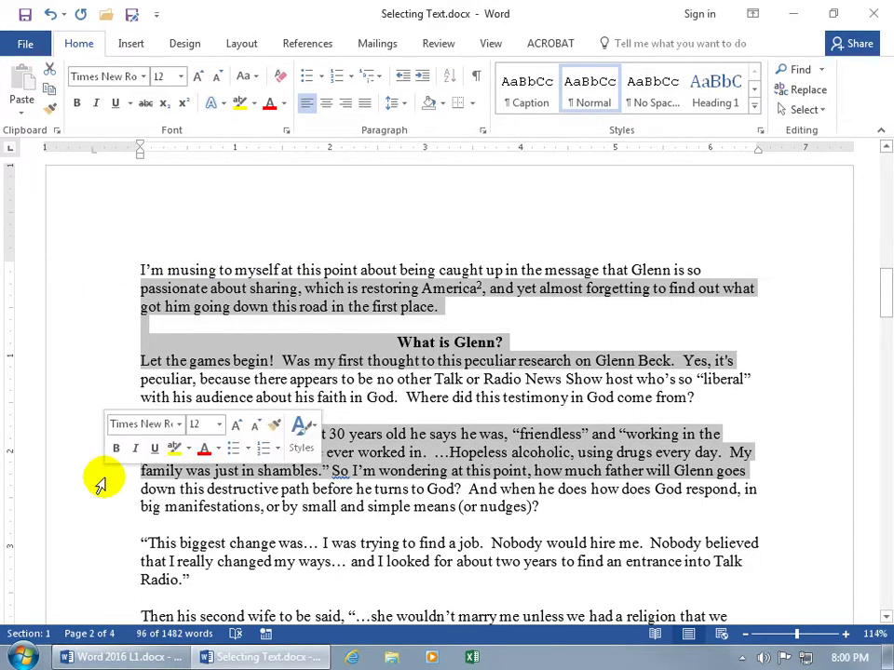
ctrl+double_click(462, 398)
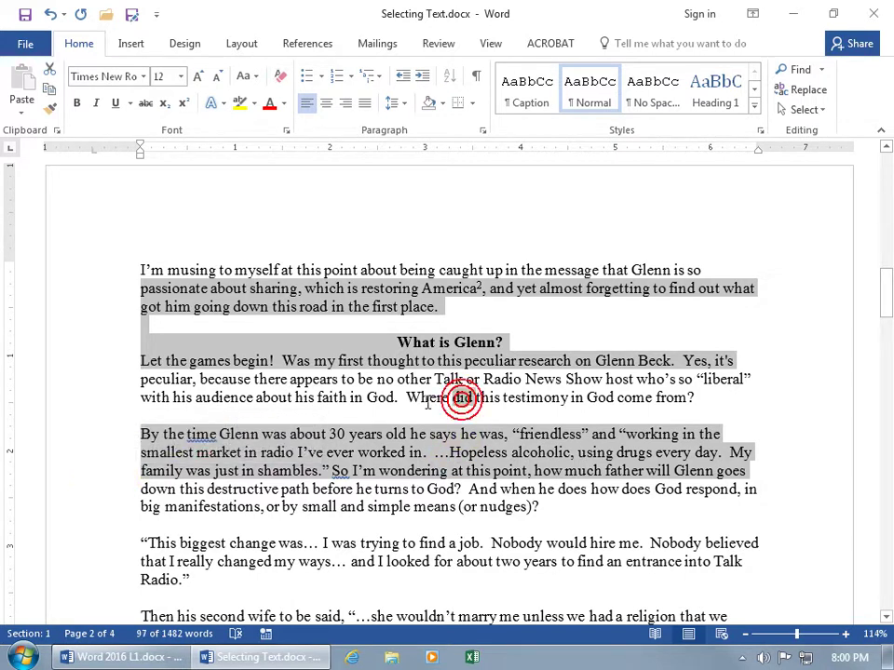
drag(313, 396, 394, 397)
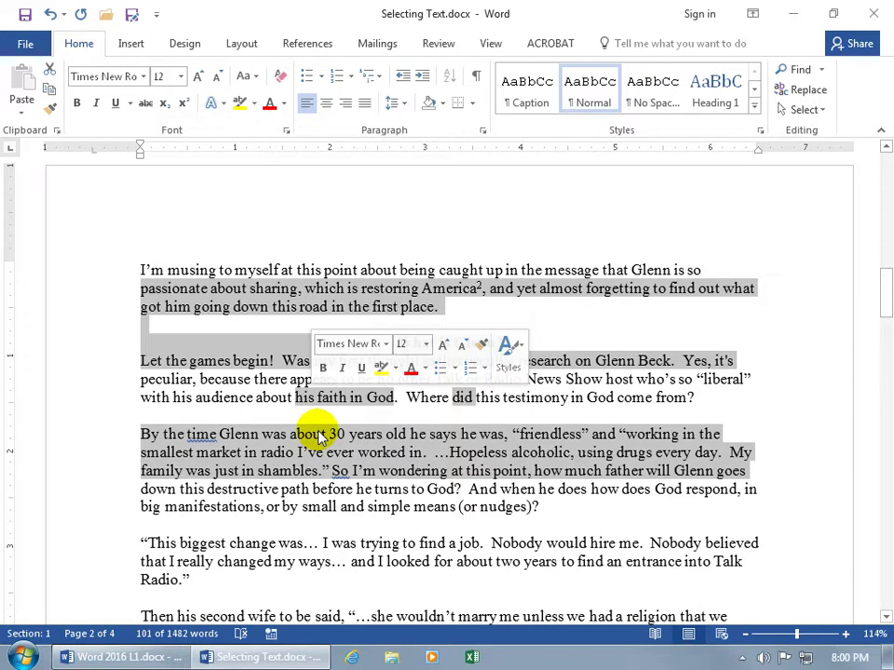
click(271, 396)
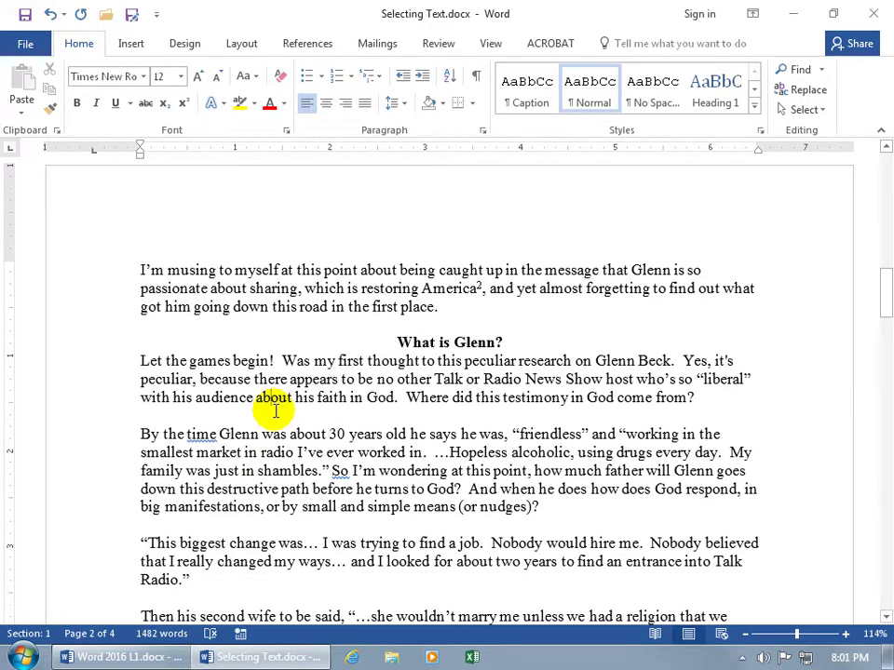
click(275, 412)
shift+click(419, 453)
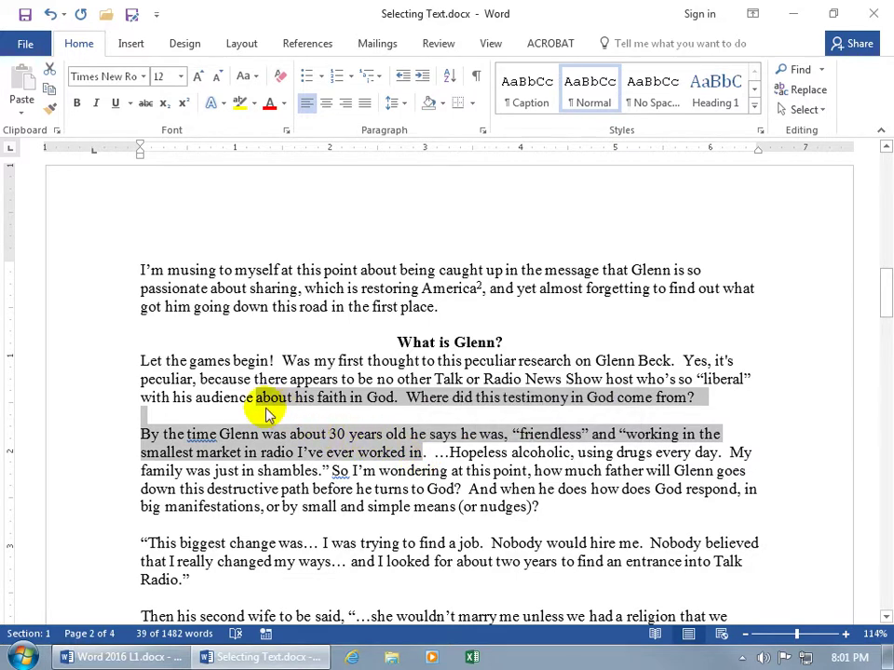
click(393, 453)
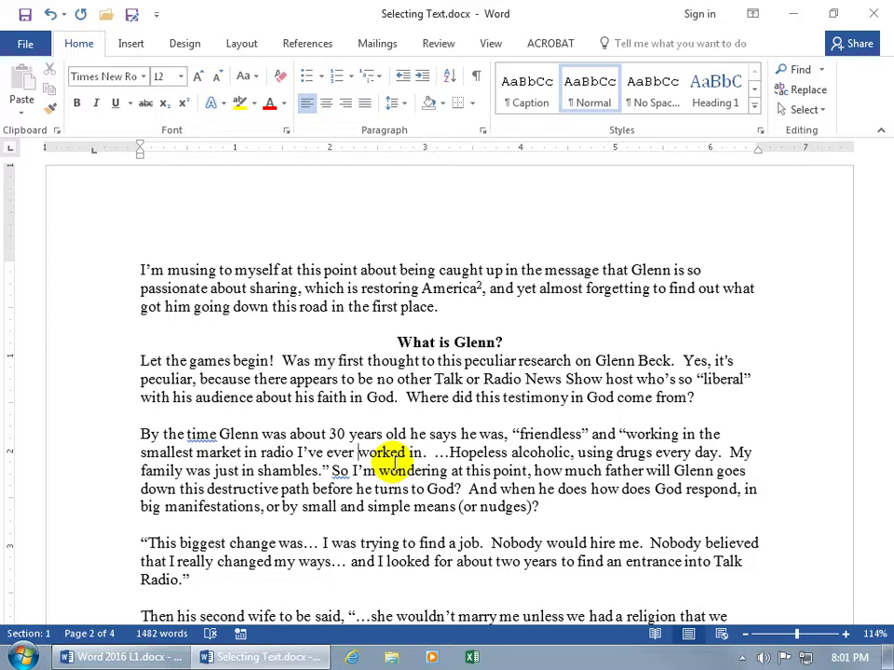
double_click(396, 458)
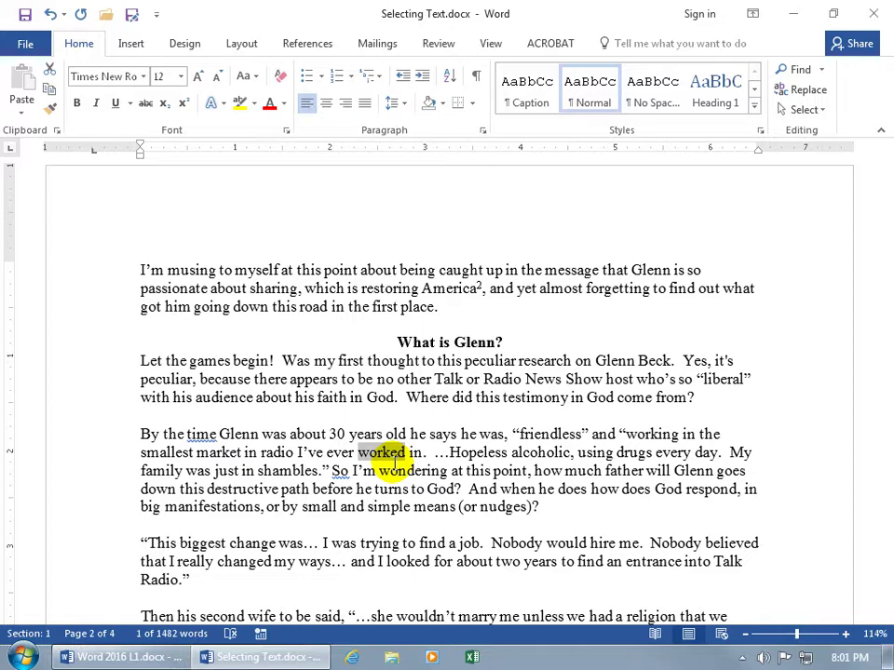
key(shift+Right)
key(shift+Right)
key(shift+Right)
key(shift+Right)
key(shift+Right)
key(shift+Right)
key(shift+Right)
key(shift+Right)
key(shift+Right)
key(shift+Right)
key(shift+Right)
key(shift+Right)
key(shift+Right)
key(shift+Right)
key(shift+Right)
key(shift+Right)
key(shift+Right)
key(shift+Right)
key(shift+Right)
key(shift+Right)
key(shift+Right)
key(shift+Right)
key(shift+Right)
key(shift+Right)
key(shift+Right)
key(shift+Right)
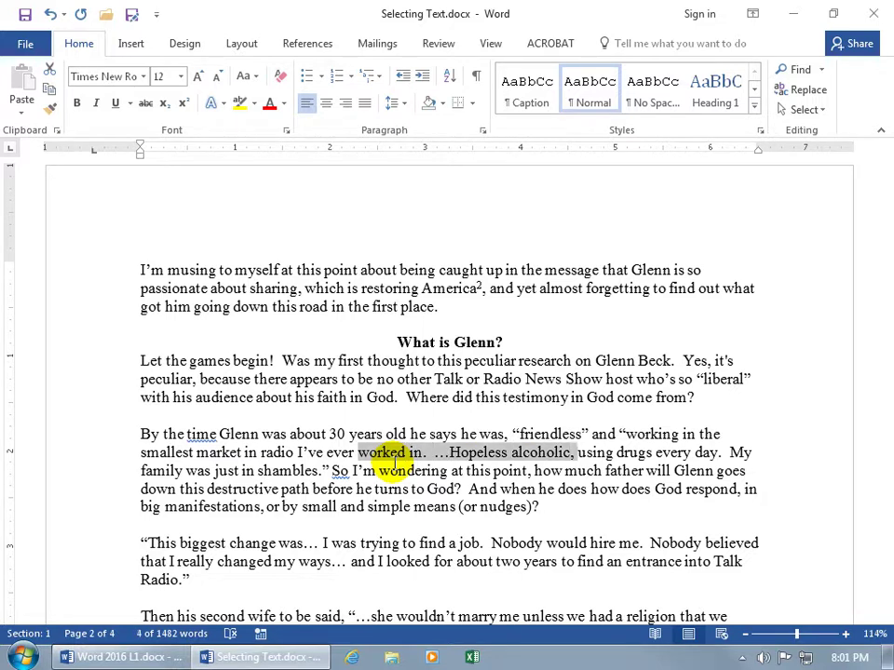
click(396, 485)
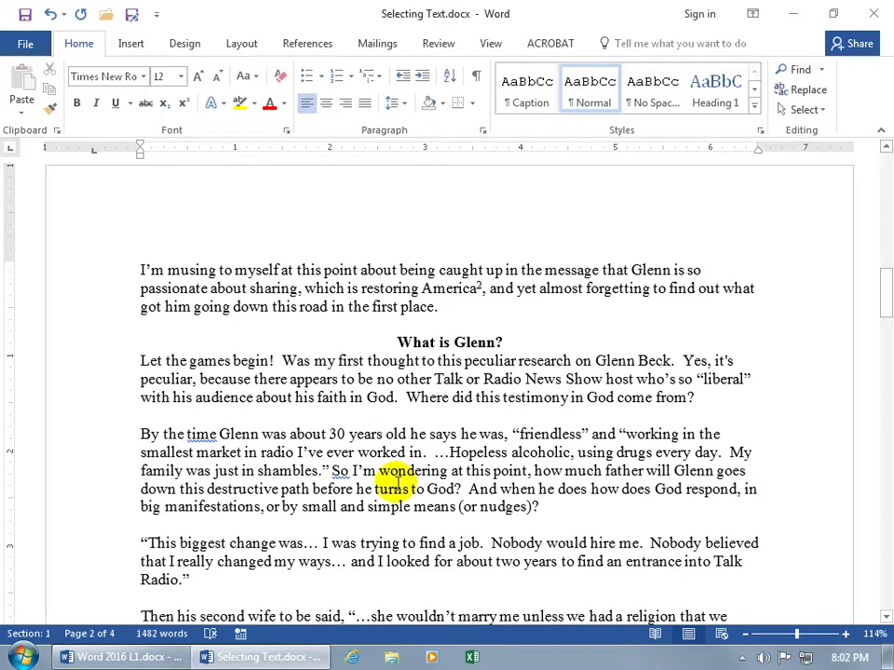
click(359, 452)
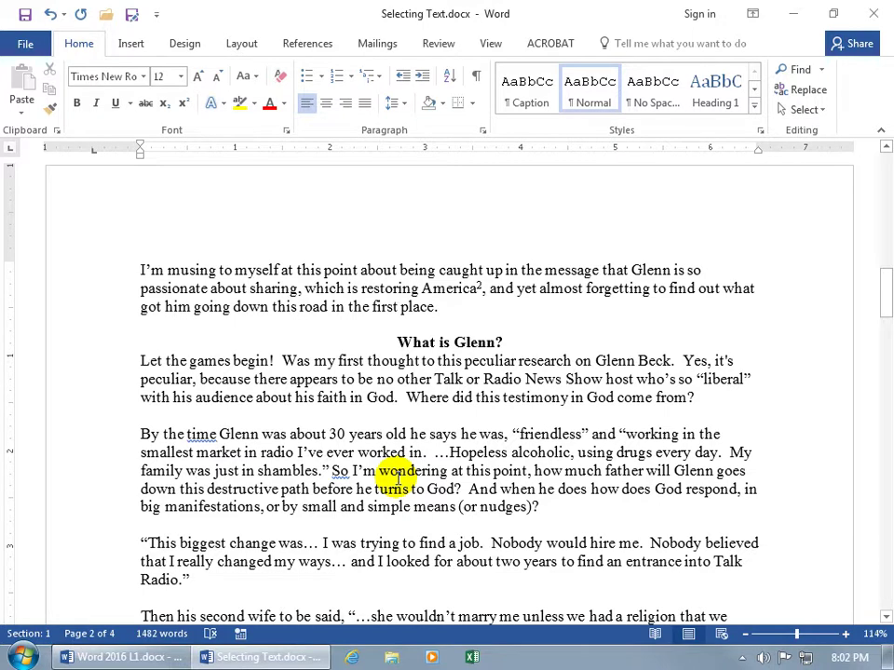
key(ctrl+shift+End)
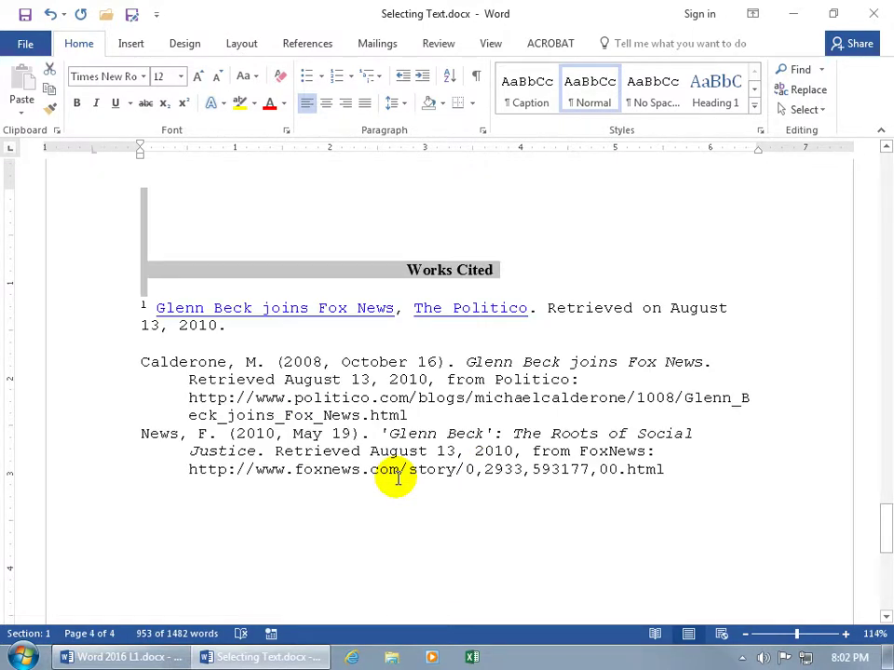
- Extend selections to the essay's end and start, clearing each, then select all 1482 words with Ctrl+A
drag(884, 522, 884, 296)
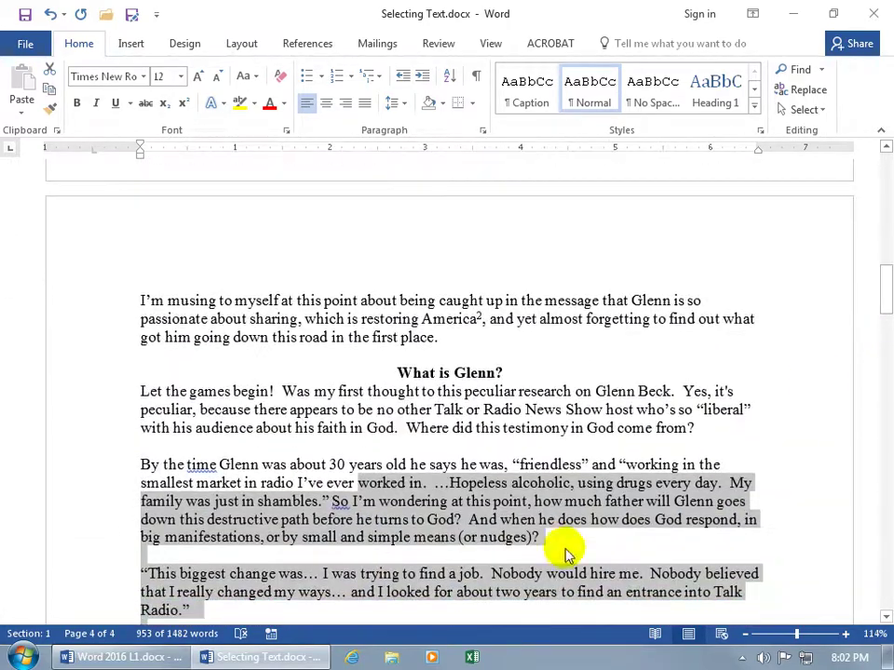
click(360, 482)
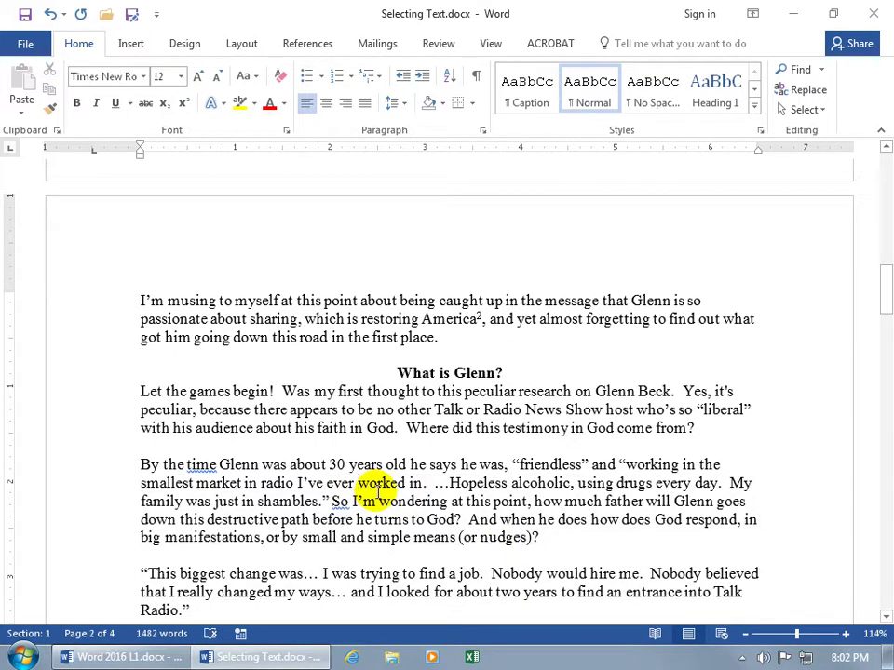
key(ctrl+shift+Home)
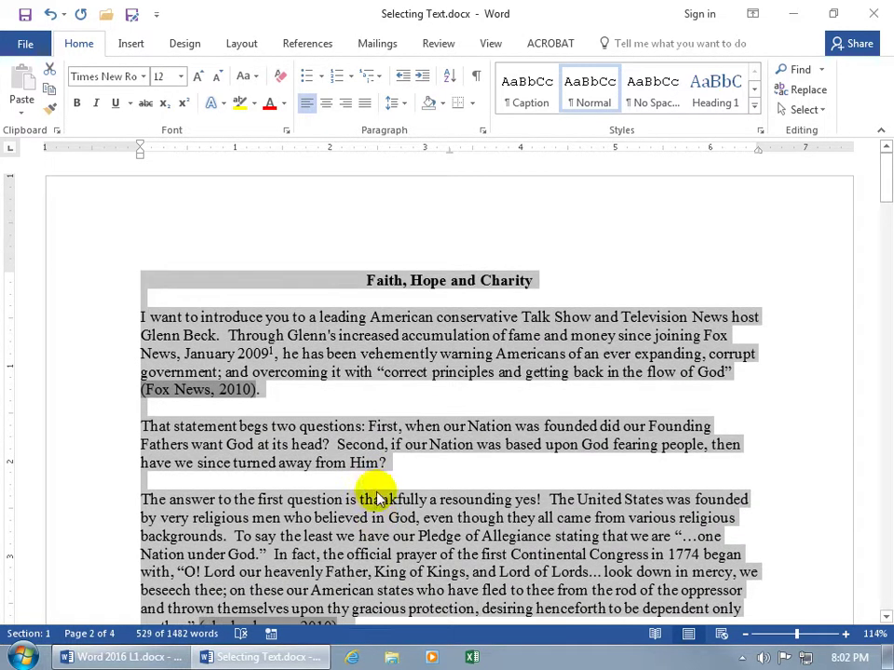
scroll(382, 489, down, 12)
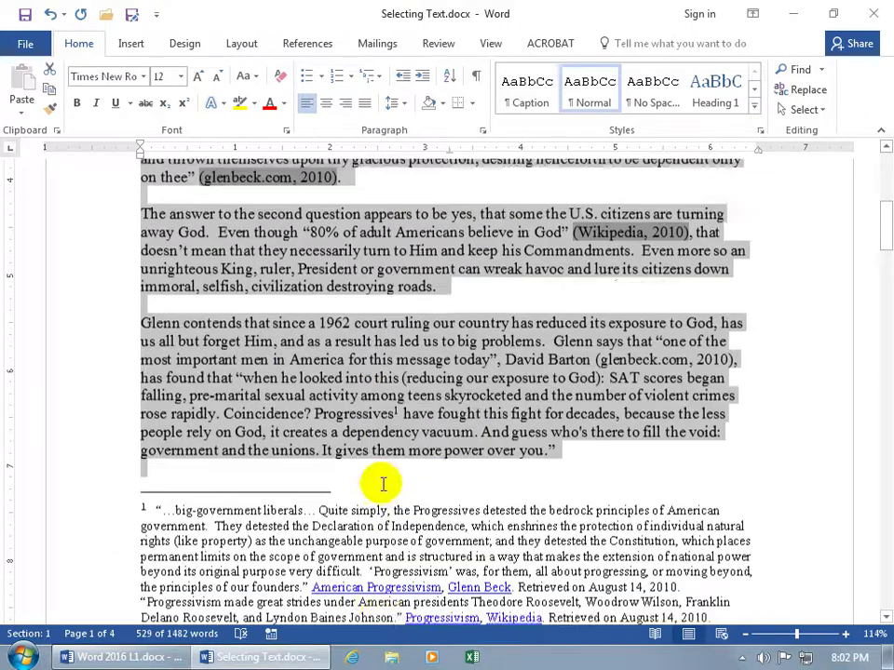
scroll(381, 489, down, 9)
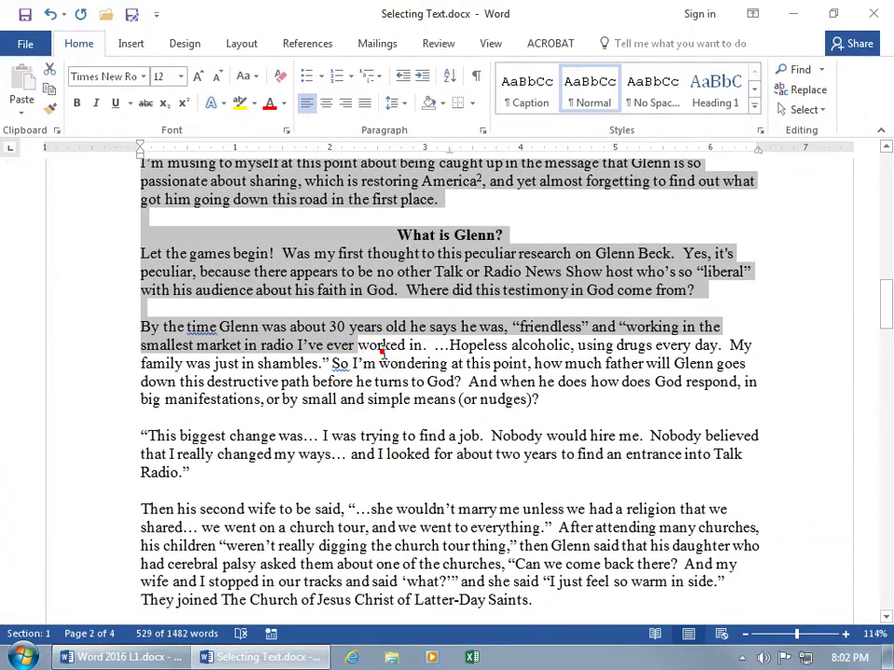
click(383, 350)
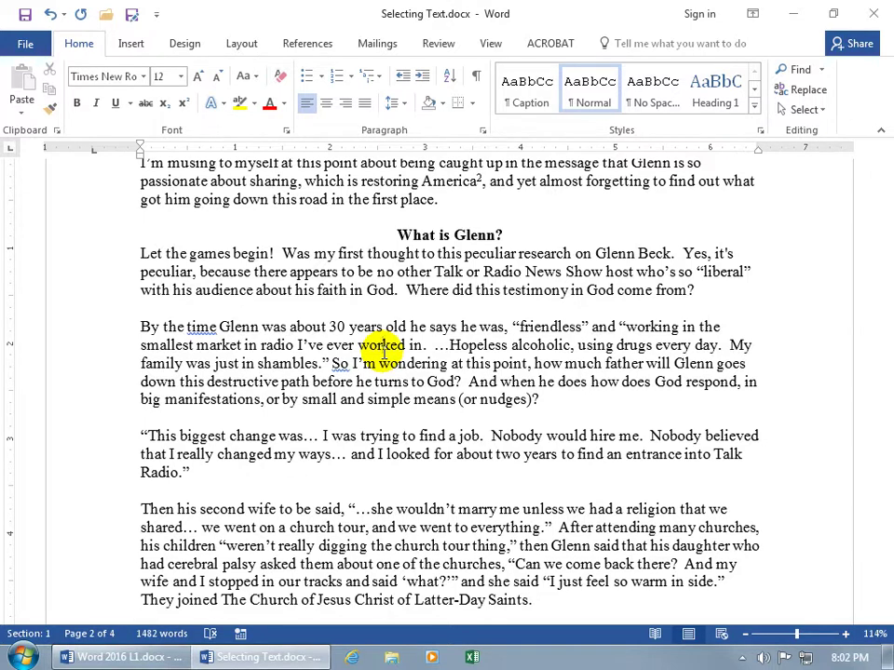
key(ctrl+a)
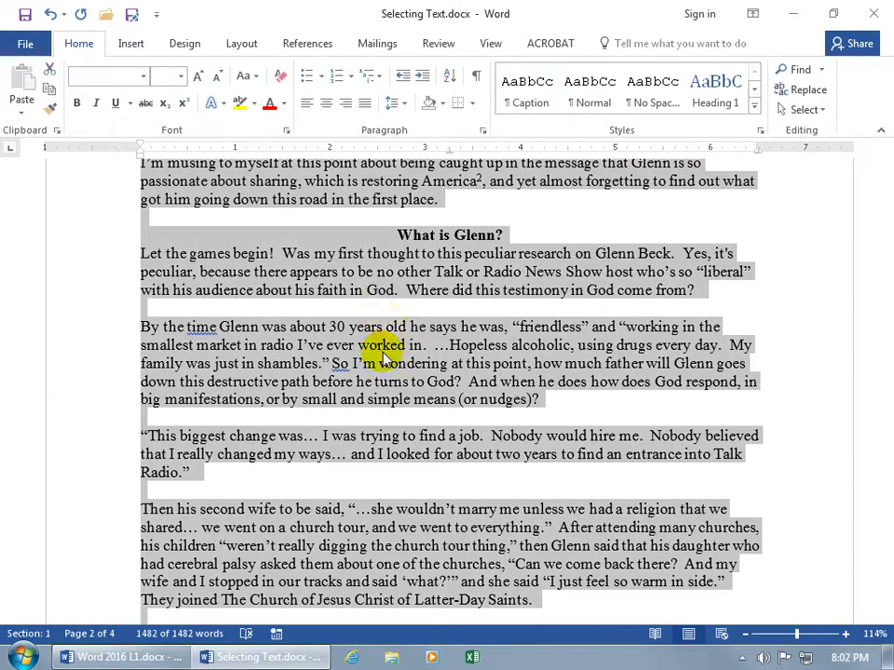
drag(884, 309, 871, 249)
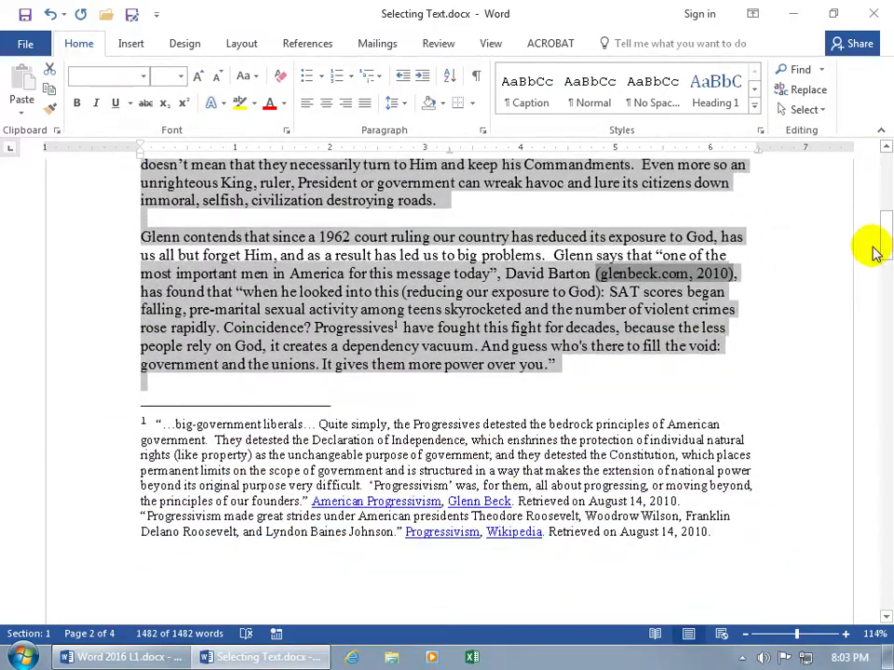